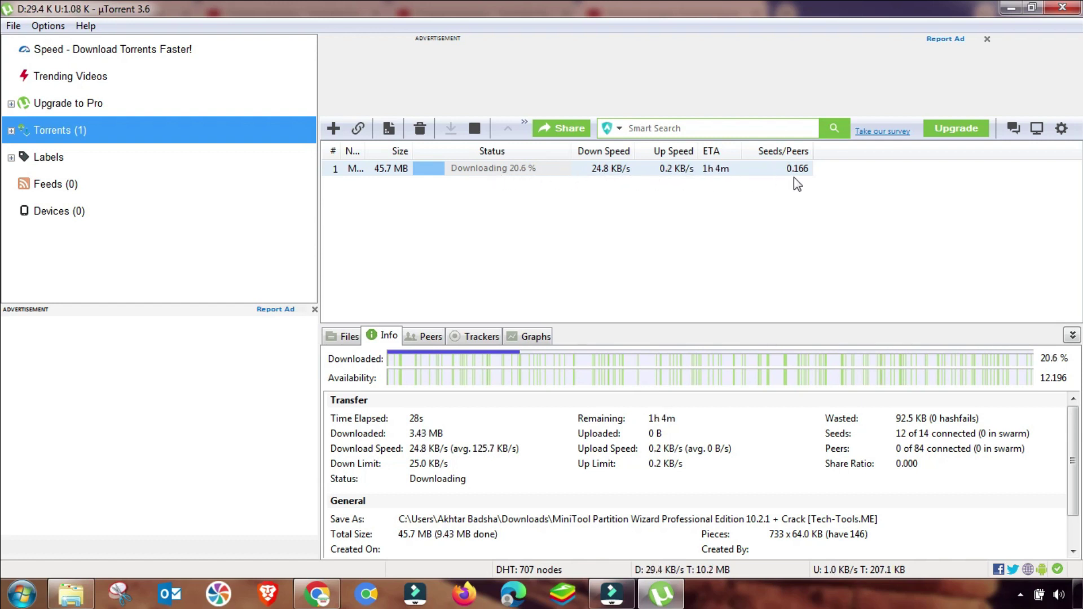
Step: Stop the downloading torrent at 20.8% and bring up the Options menu
right_click(557, 165)
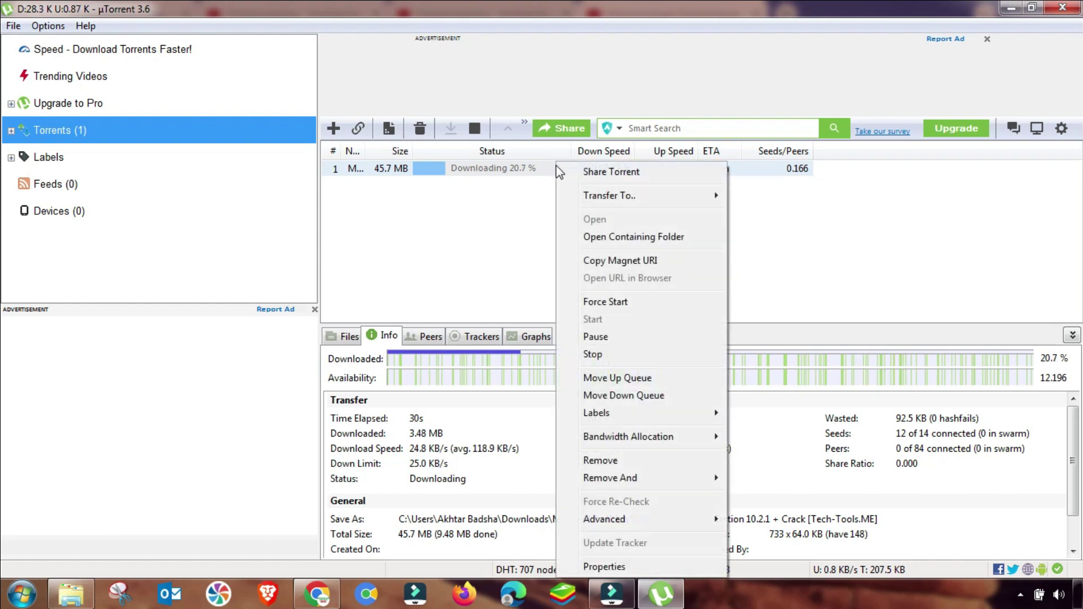
click(598, 351)
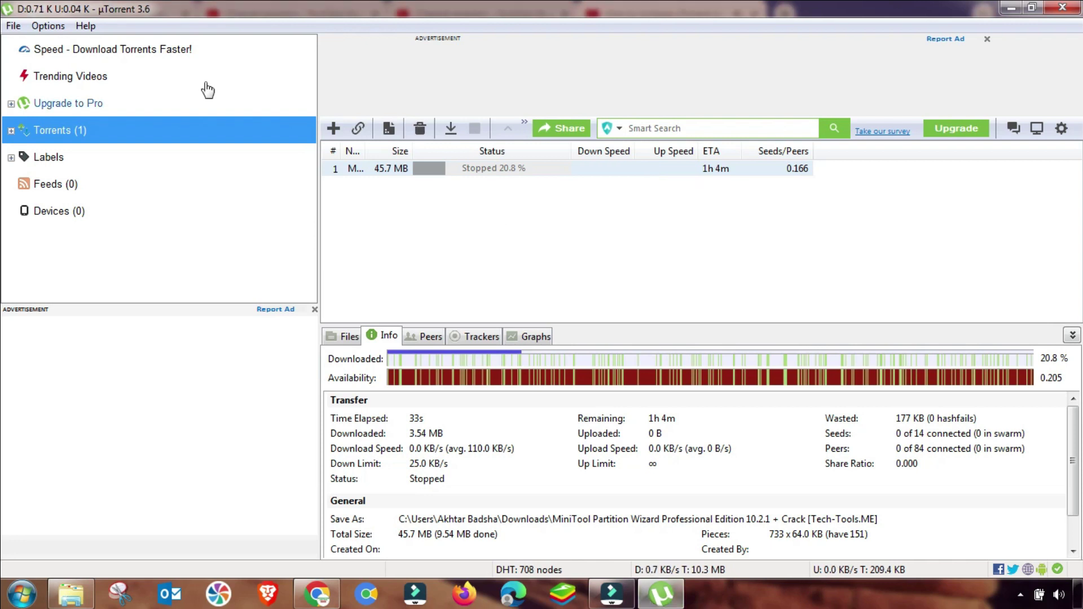
click(47, 27)
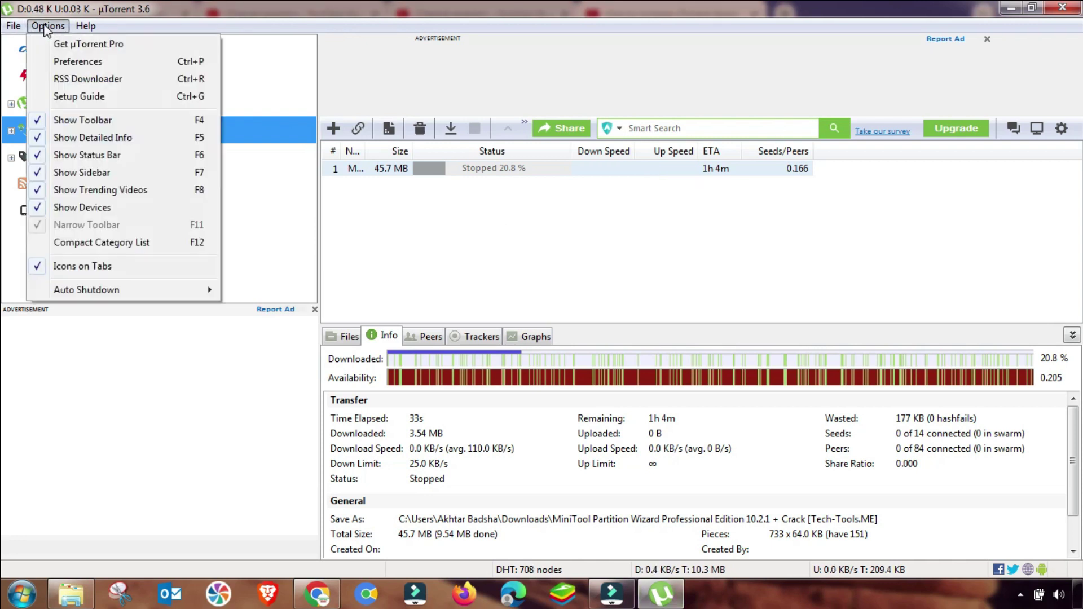
Step: In General preferences, enable 'Pre-allocate all files' and 'Append .!ut to incomplete files', then apply
click(87, 62)
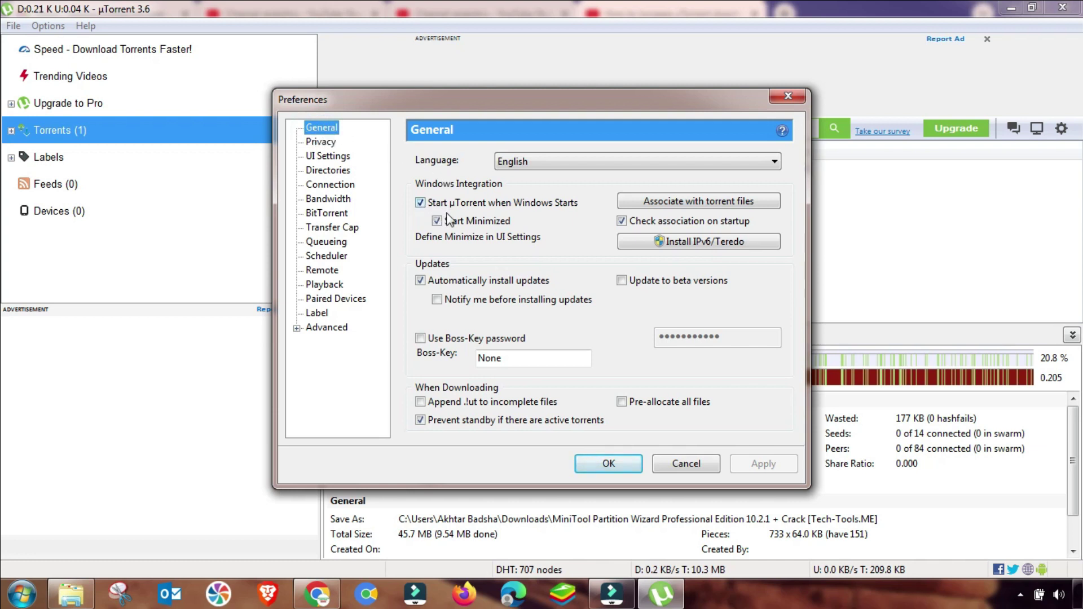
click(653, 403)
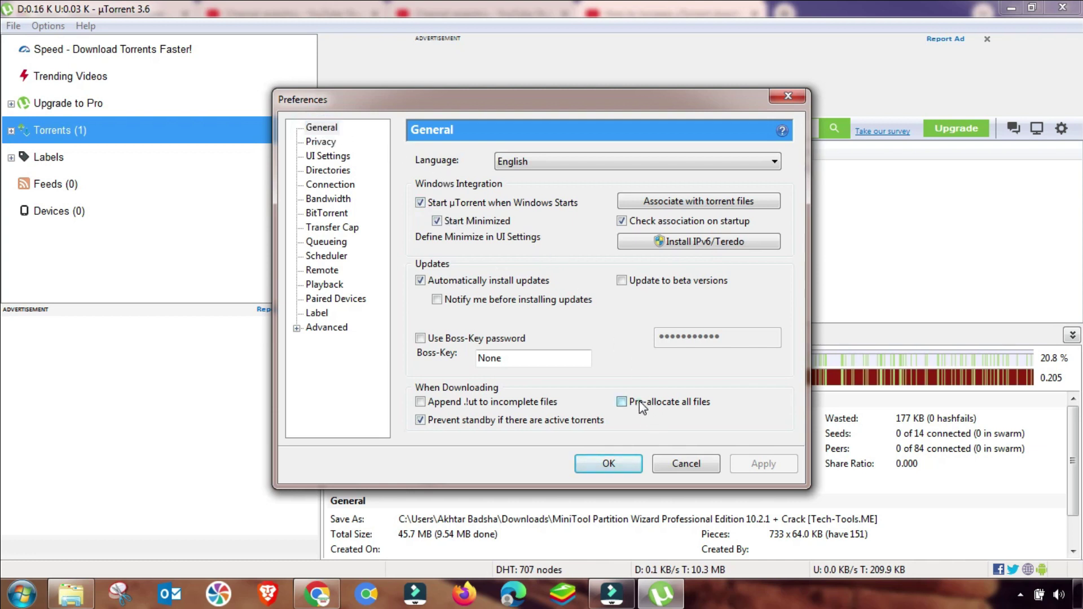
click(438, 405)
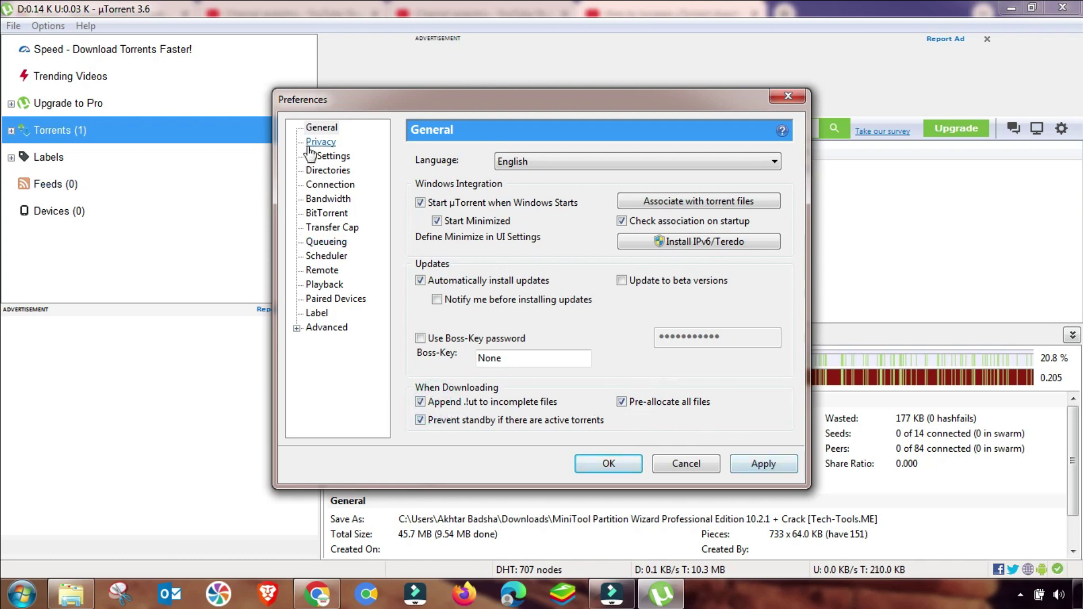
click(762, 467)
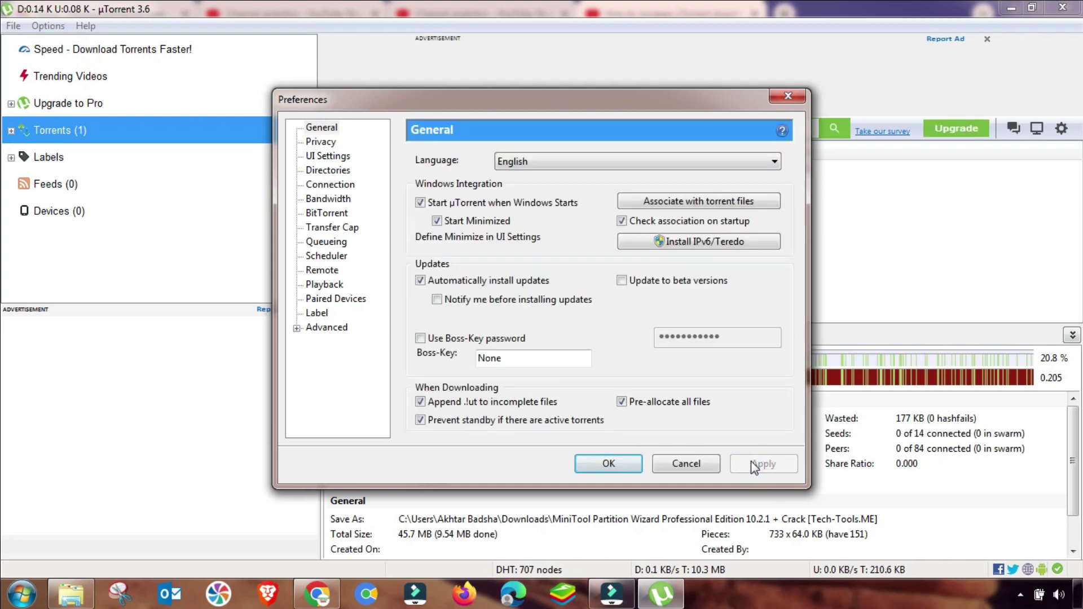
Step: On the Connection page, enable UPnP port mapping, set incoming port 45683, and apply
click(336, 188)
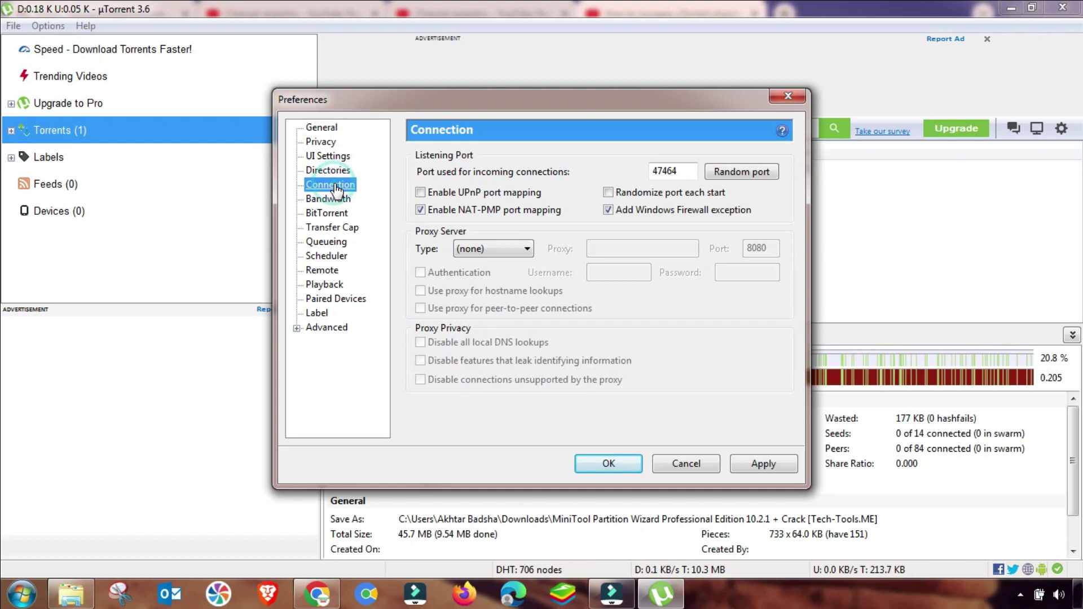
click(433, 193)
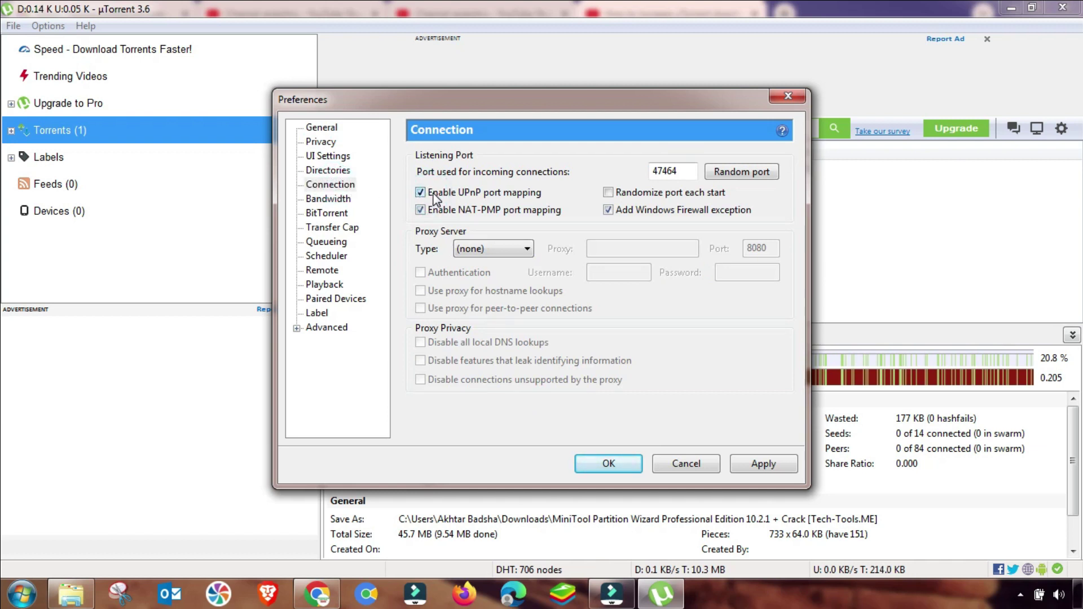
double_click(680, 169)
text(45683)
click(758, 467)
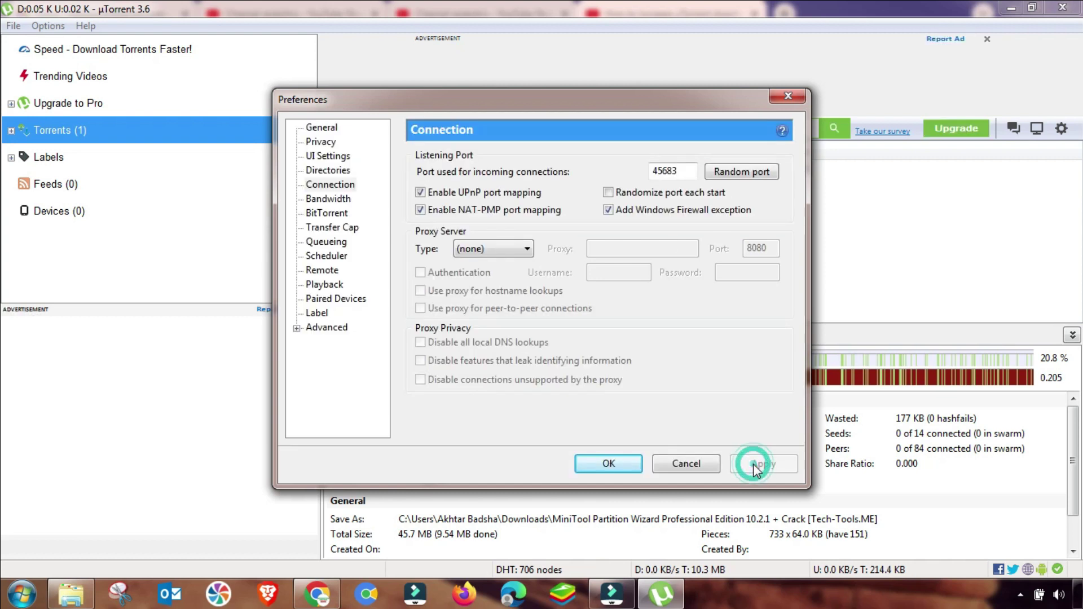
Step: Recheck the Connection page to confirm the incoming port reads 45683
click(333, 184)
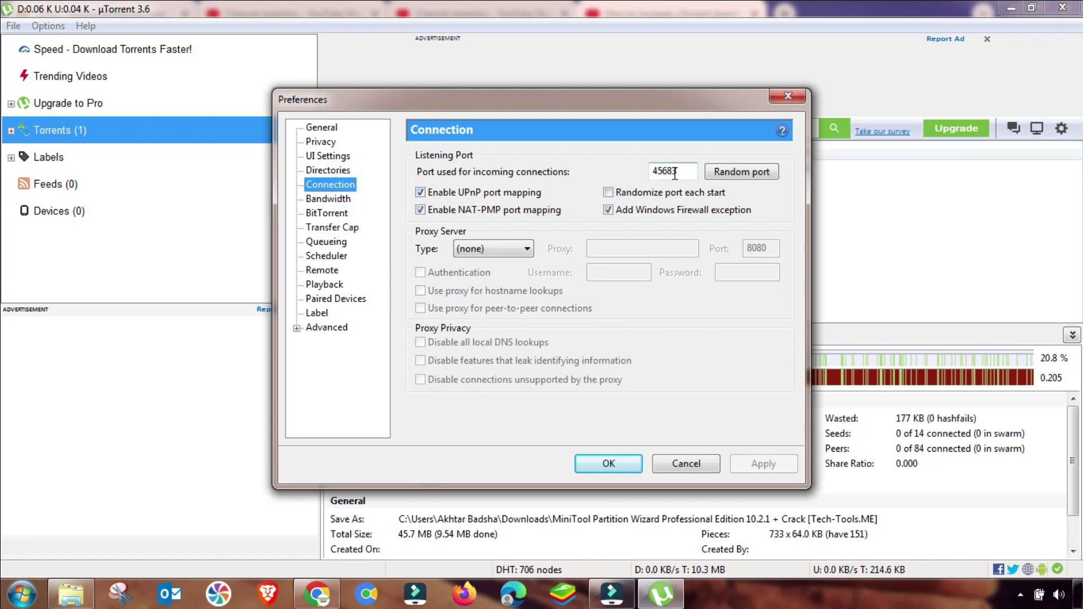
click(695, 172)
drag(694, 173, 598, 169)
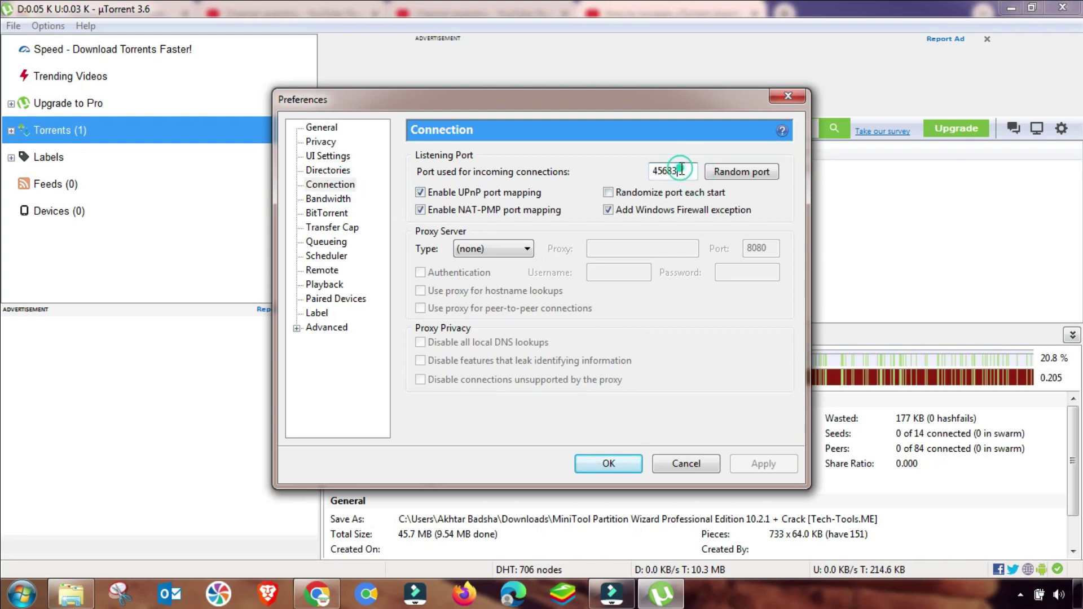
click(333, 186)
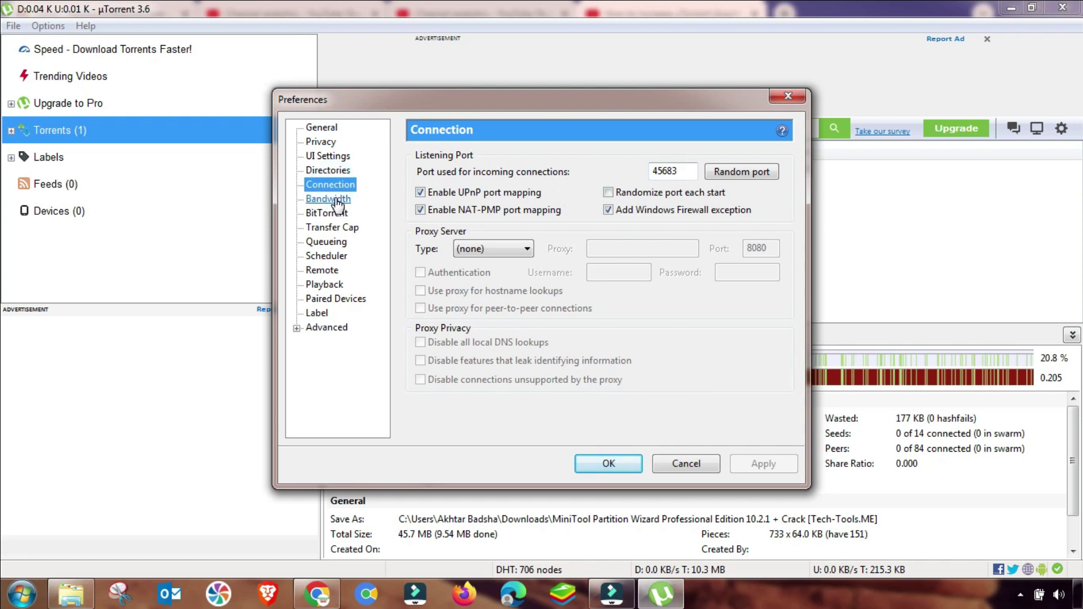
Step: On the Bandwidth page, set the upload limit to 100 kB/s and global connections to 2350
click(325, 205)
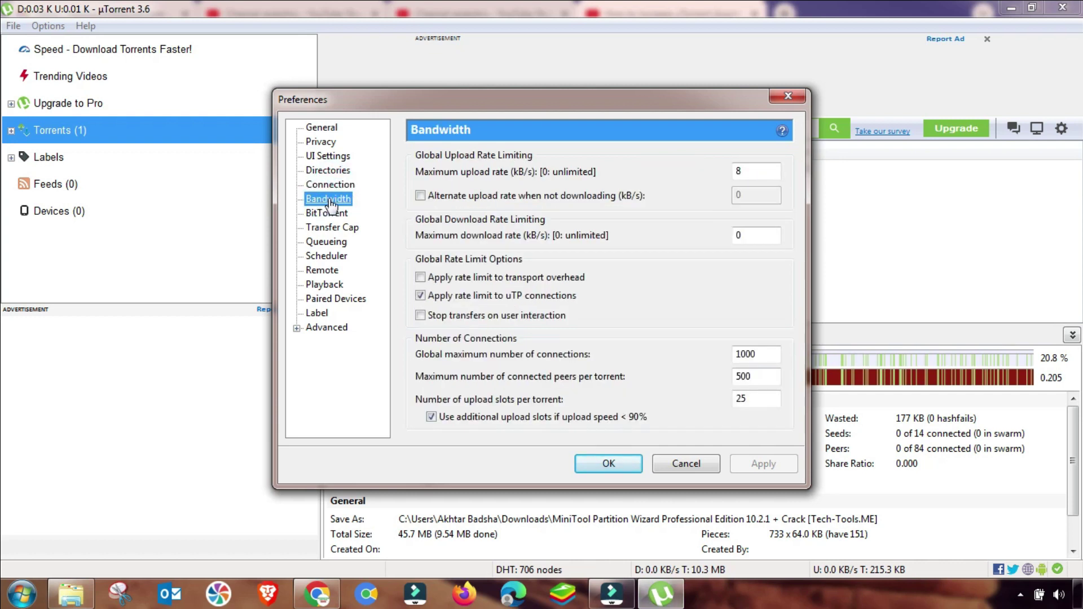
double_click(755, 170)
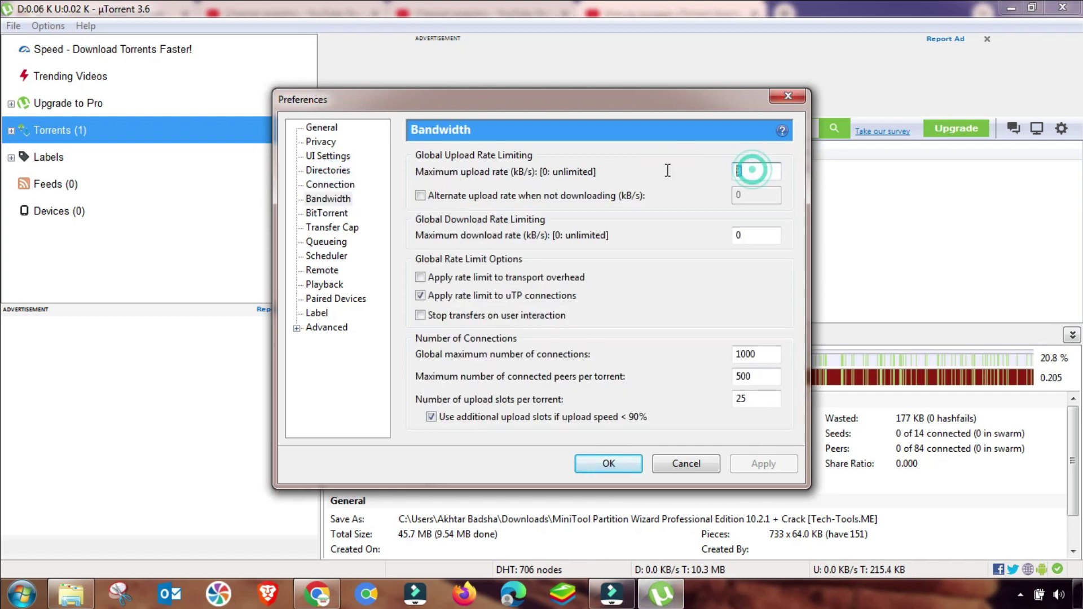
text(100)
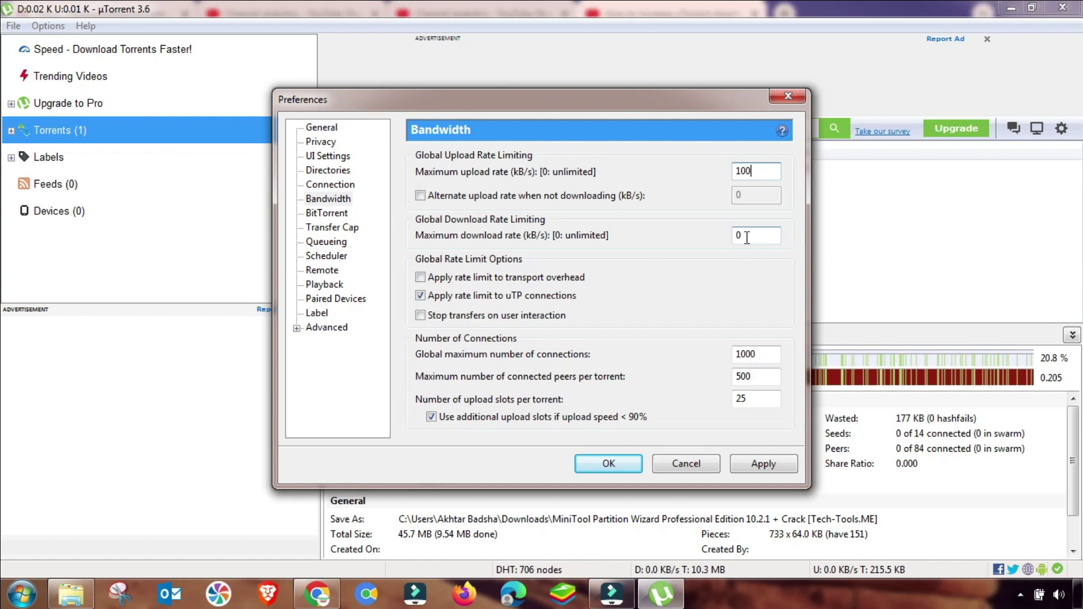
double_click(762, 353)
text(2350)
Step: Set 250 peers per torrent and 14 upload slots per torrent
double_click(760, 378)
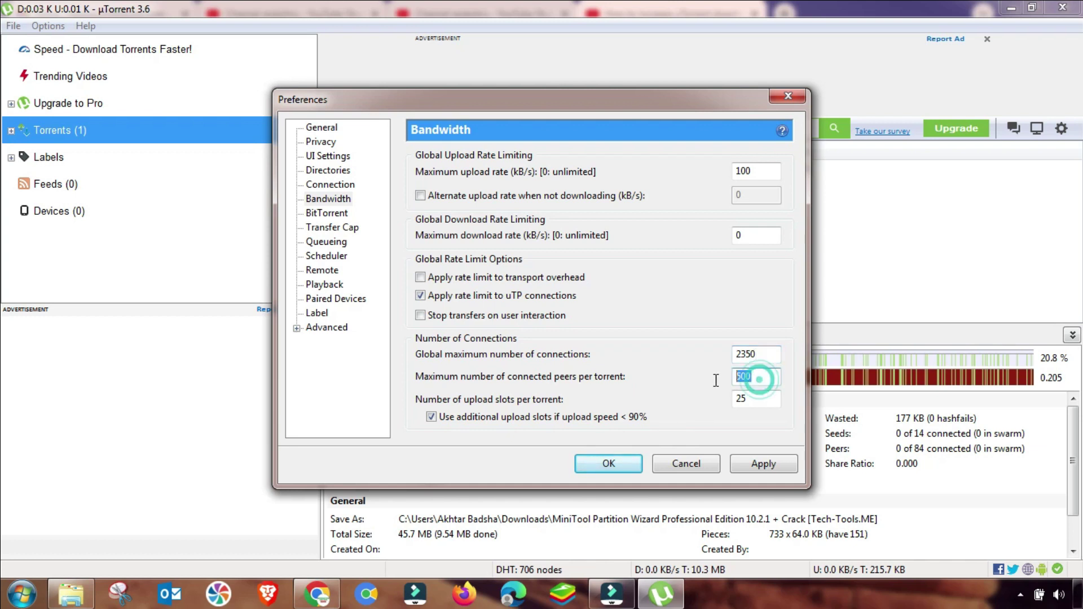
text(25)
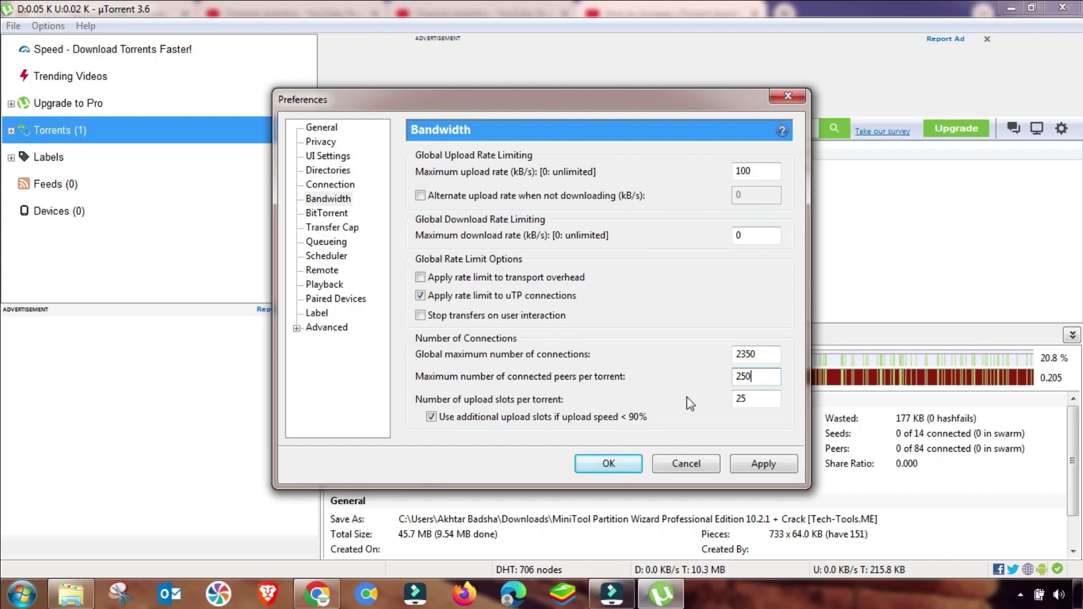
double_click(759, 375)
double_click(758, 399)
text(14)
Step: Review the bandwidth values 100, 2350, 250 and 14, then go to Queueing
double_click(751, 171)
double_click(757, 355)
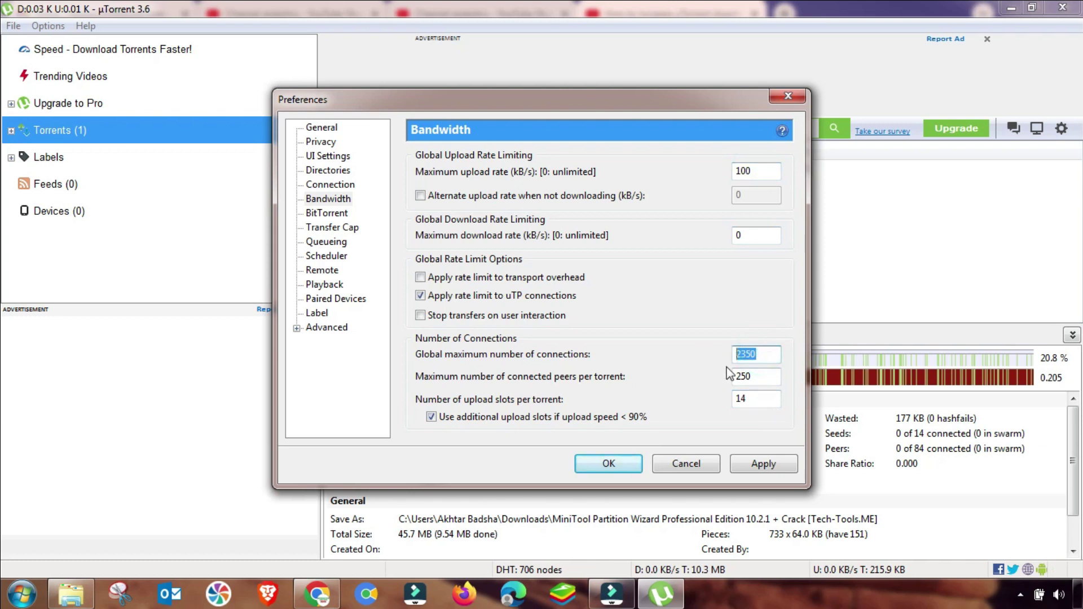
double_click(761, 377)
double_click(756, 399)
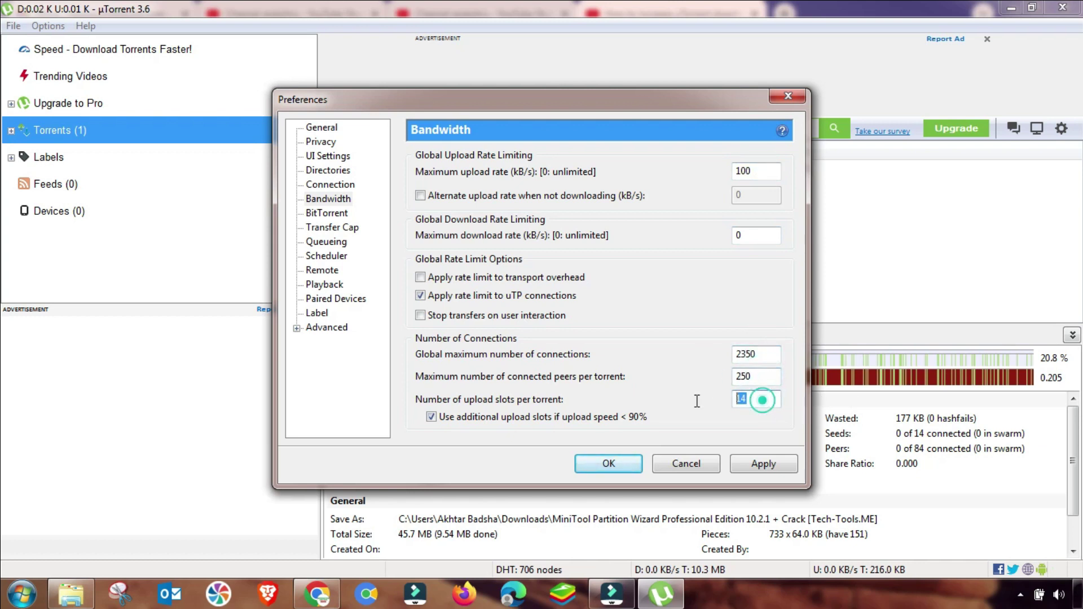
click(334, 243)
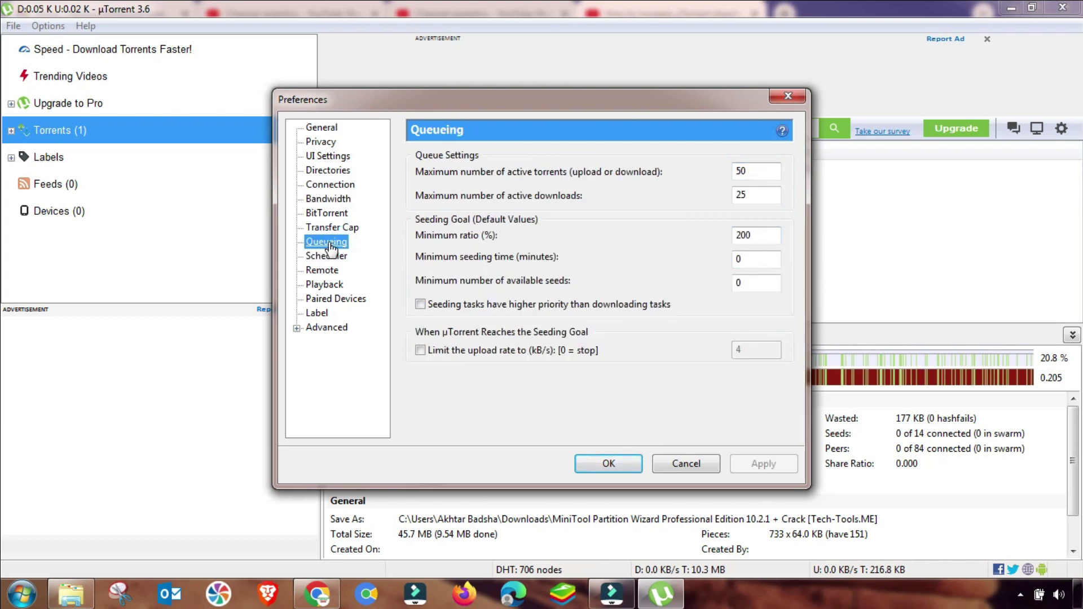
Step: Set maximum active torrents and maximum active downloads to 1 each, and apply
double_click(750, 170)
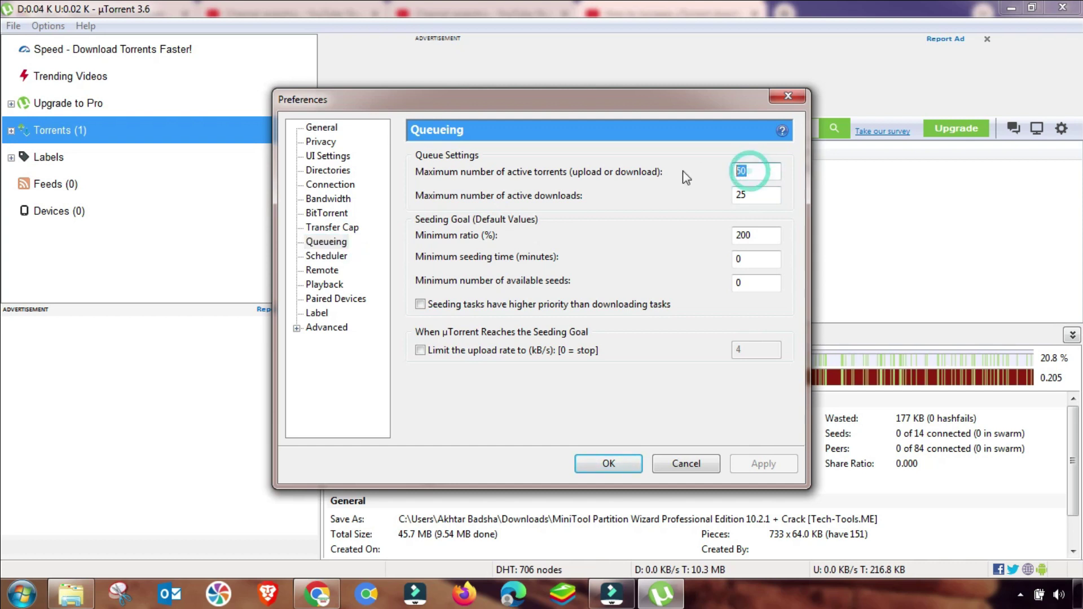
text(1)
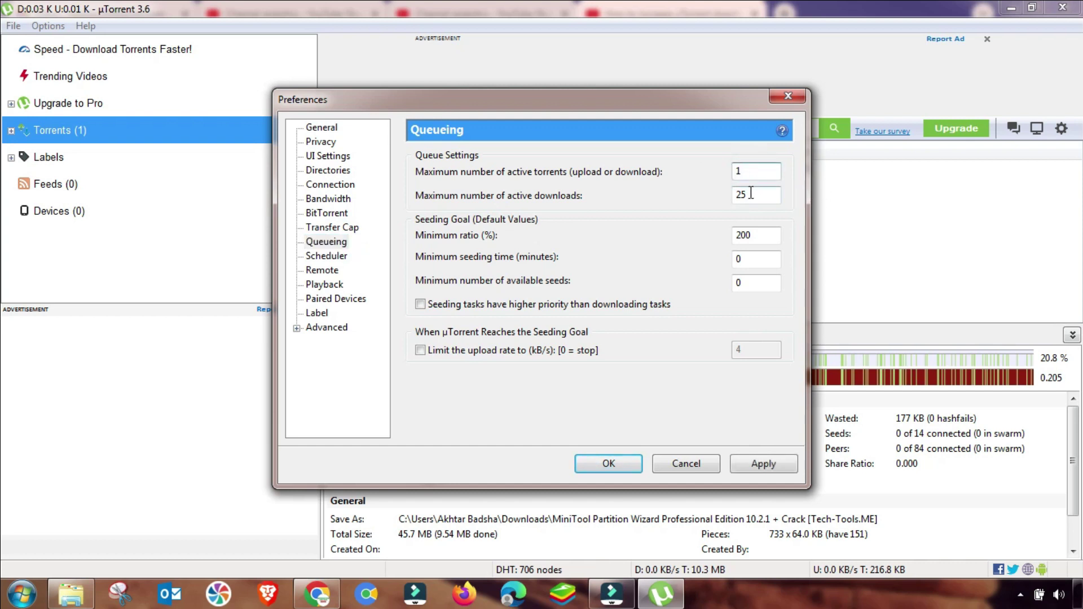
double_click(742, 194)
text(1)
double_click(749, 194)
double_click(748, 171)
text(1)
click(763, 464)
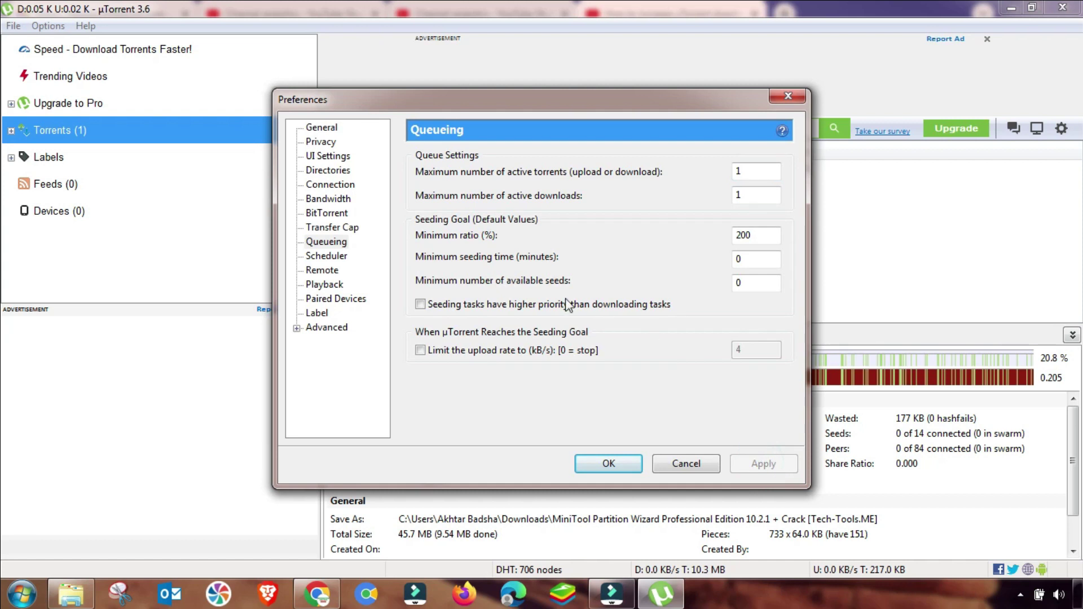
Step: Look over the remaining Queueing fields, including the minimum seeding time
click(326, 242)
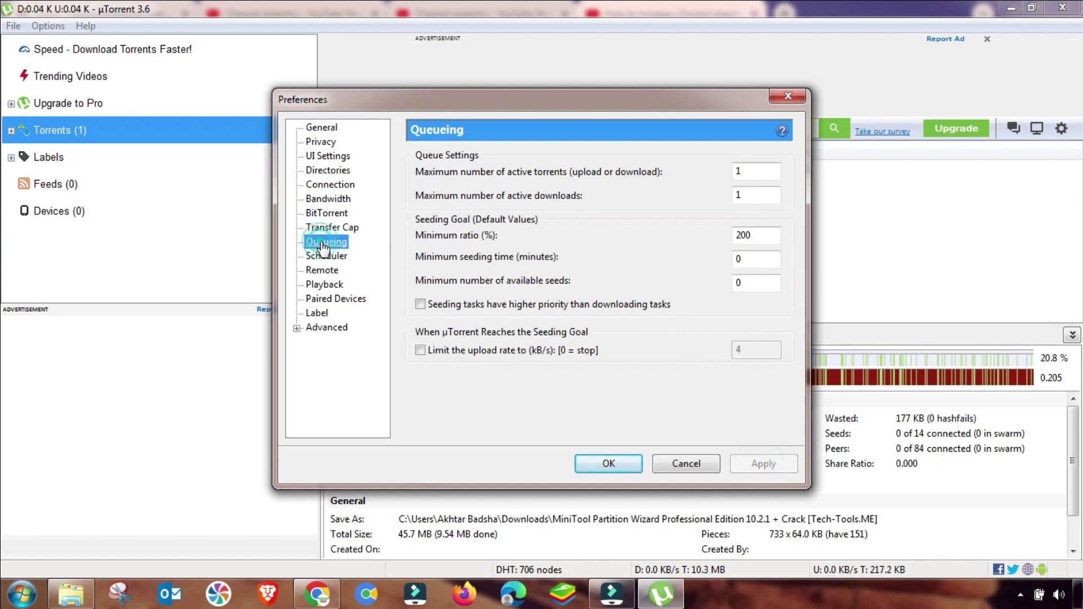
click(753, 172)
click(750, 195)
click(750, 237)
double_click(747, 260)
click(750, 280)
Step: Open the Advanced preferences and filter the option list on 'dh'
click(327, 328)
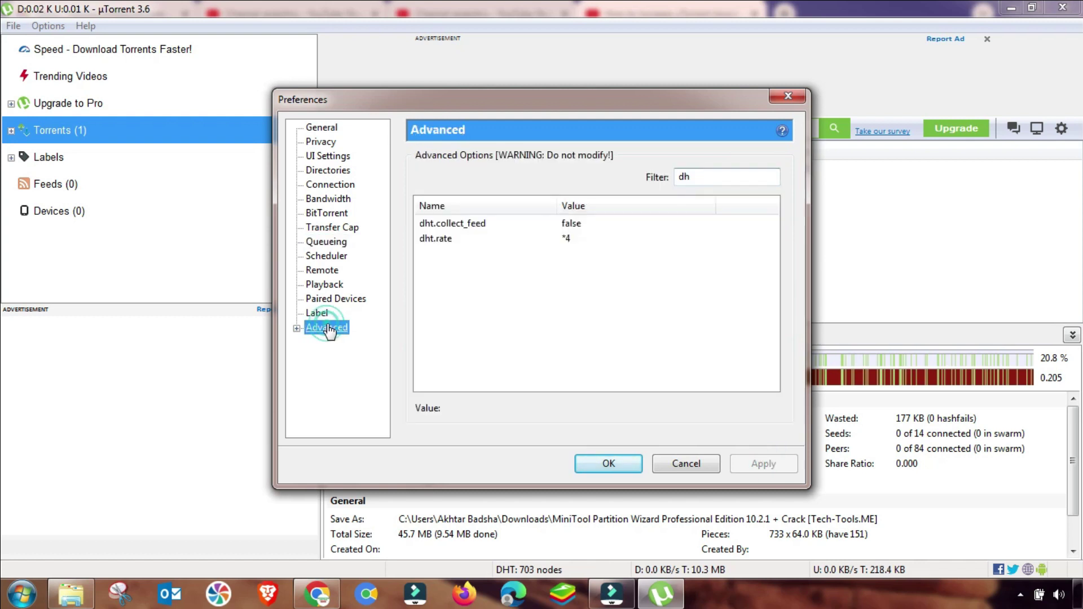
double_click(704, 178)
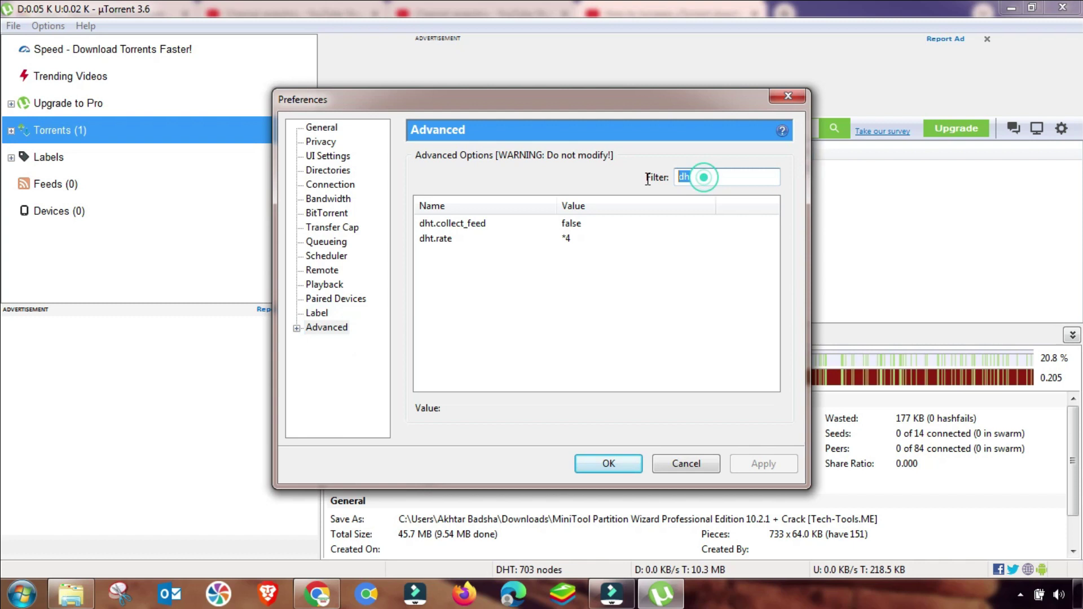
key(BackSpace)
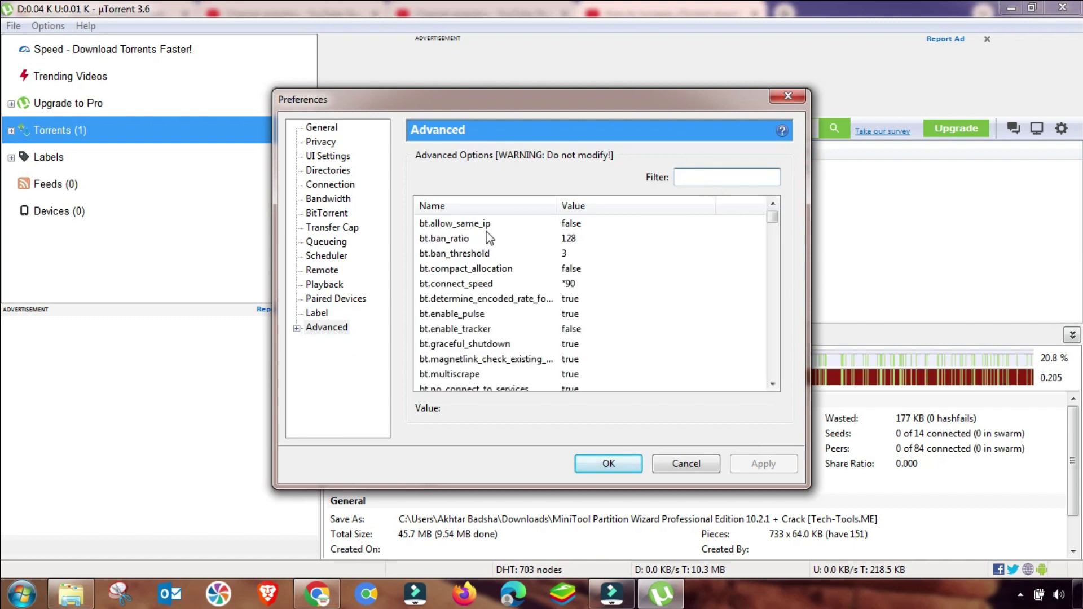
click(696, 177)
text(dha)
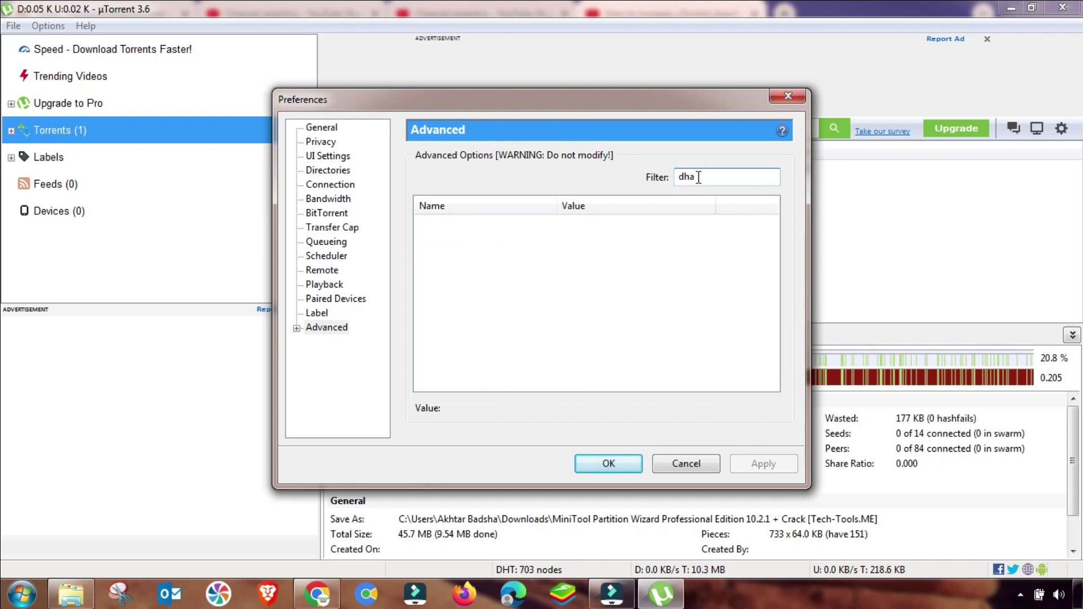
key(BackSpace)
Step: Change dht.rate from 4 to 2 and set it
click(445, 238)
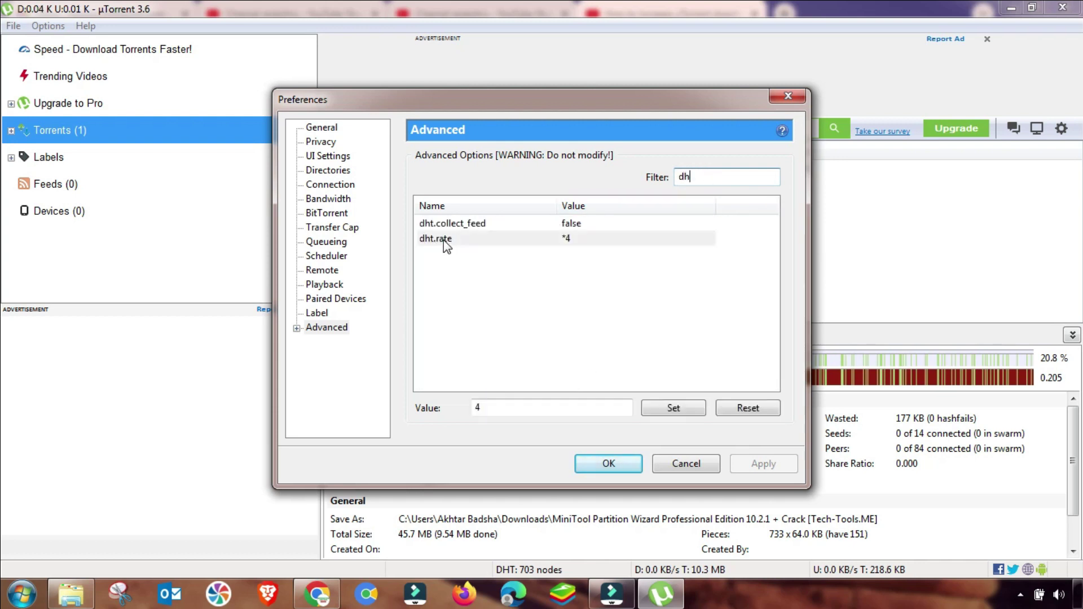
double_click(492, 409)
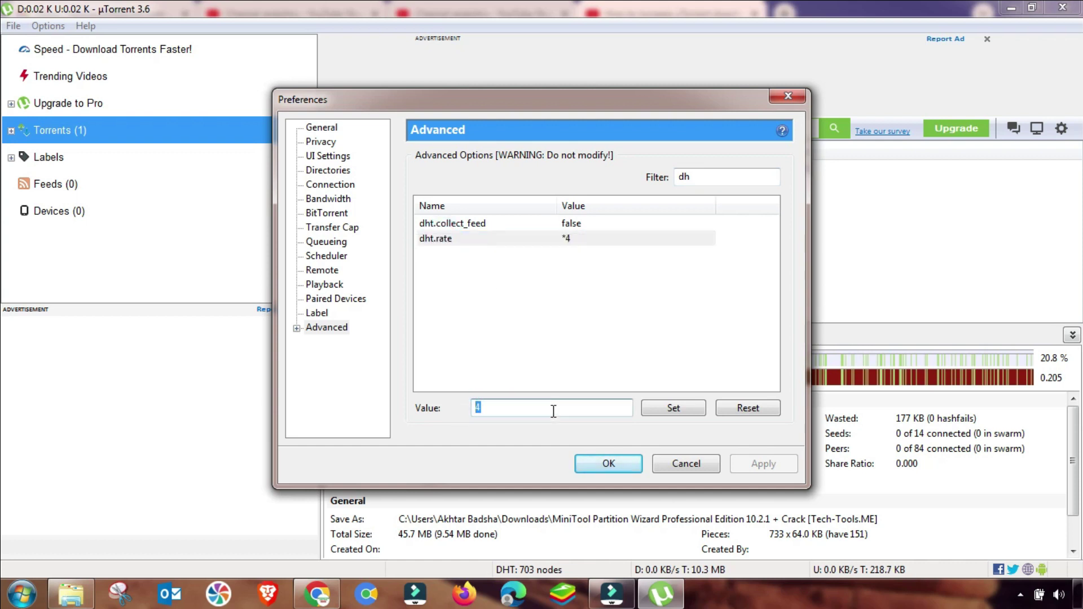
text(2)
click(672, 411)
double_click(701, 177)
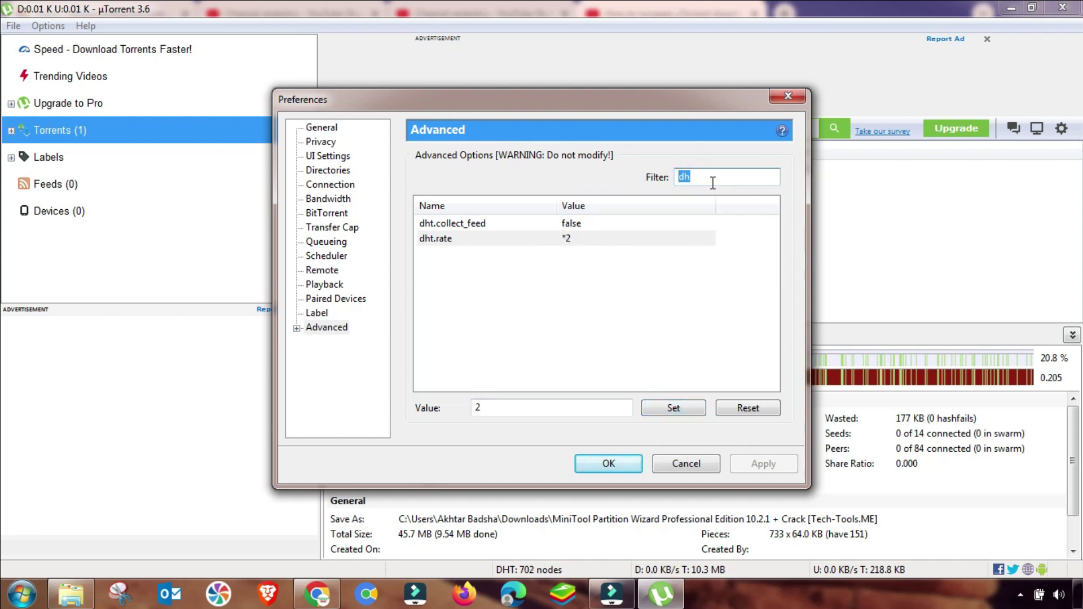
Step: Filter on 'rss' and change rss.update_interval from 200 to 20
text(rss)
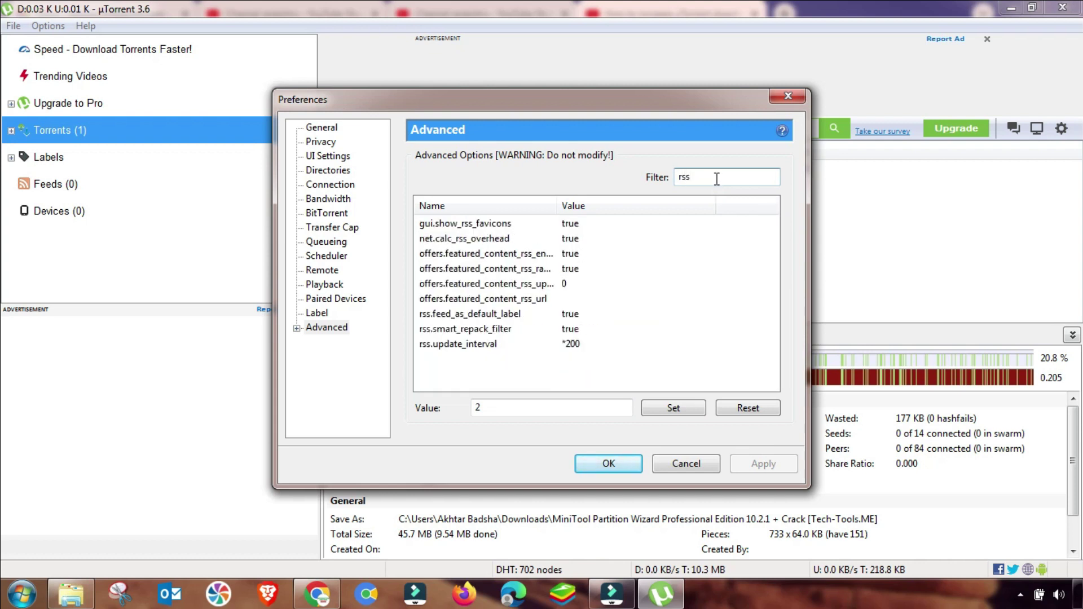
click(459, 346)
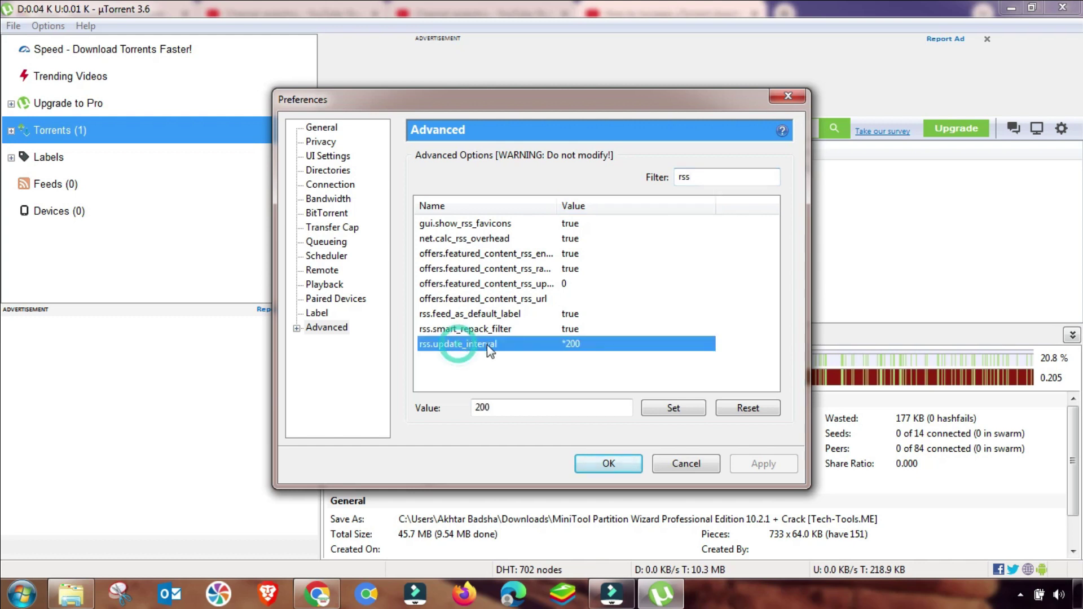
click(498, 401)
double_click(499, 401)
text(2)
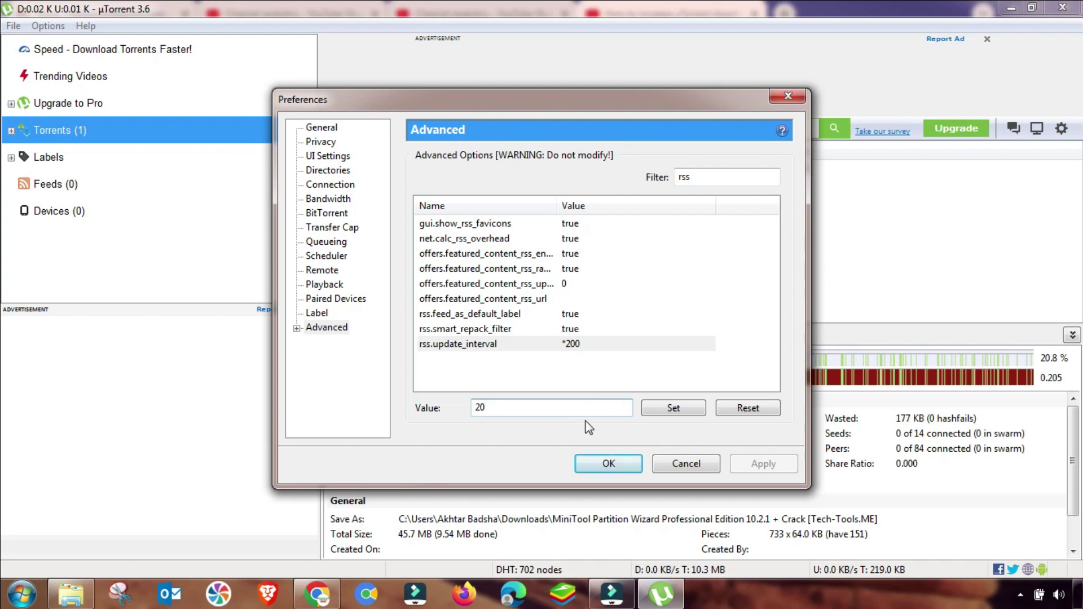
click(670, 409)
double_click(694, 179)
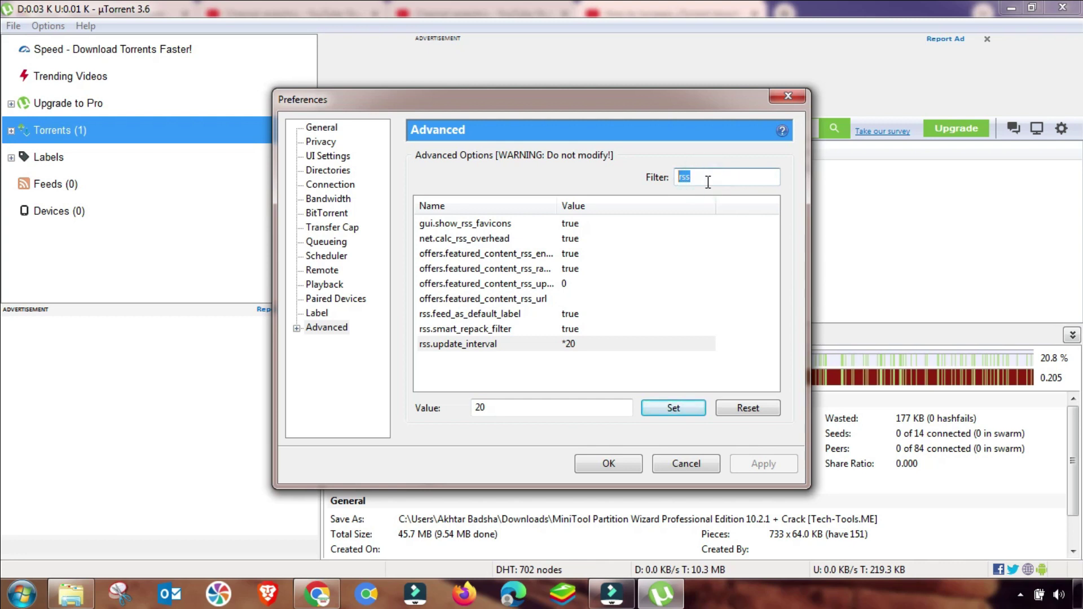
Step: Filter on 'bt.c' and lower bt.connect_speed from 90 to 80
text(bt)
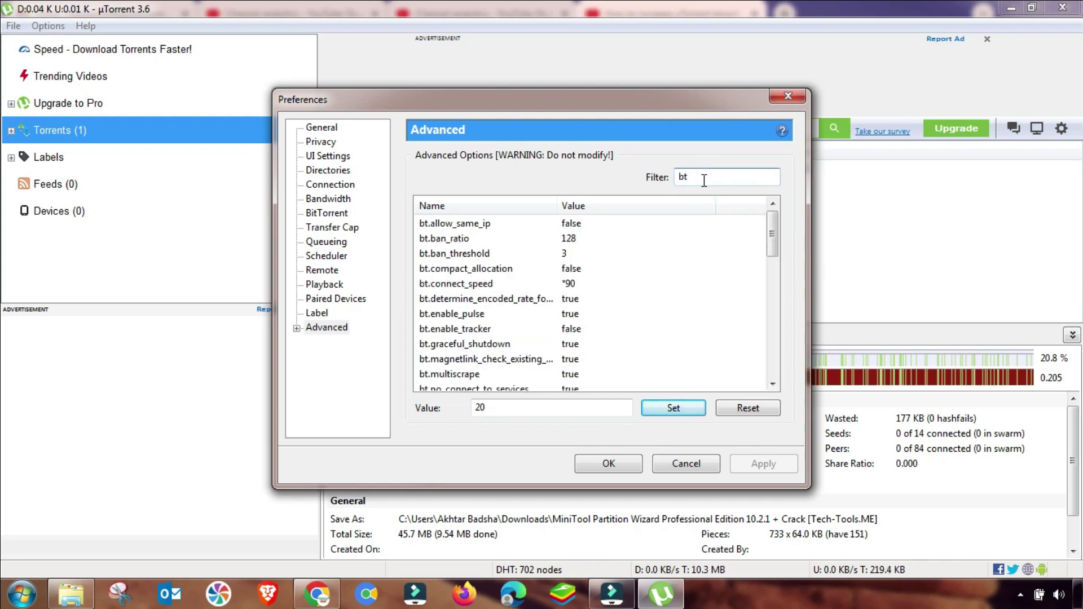
text(c)
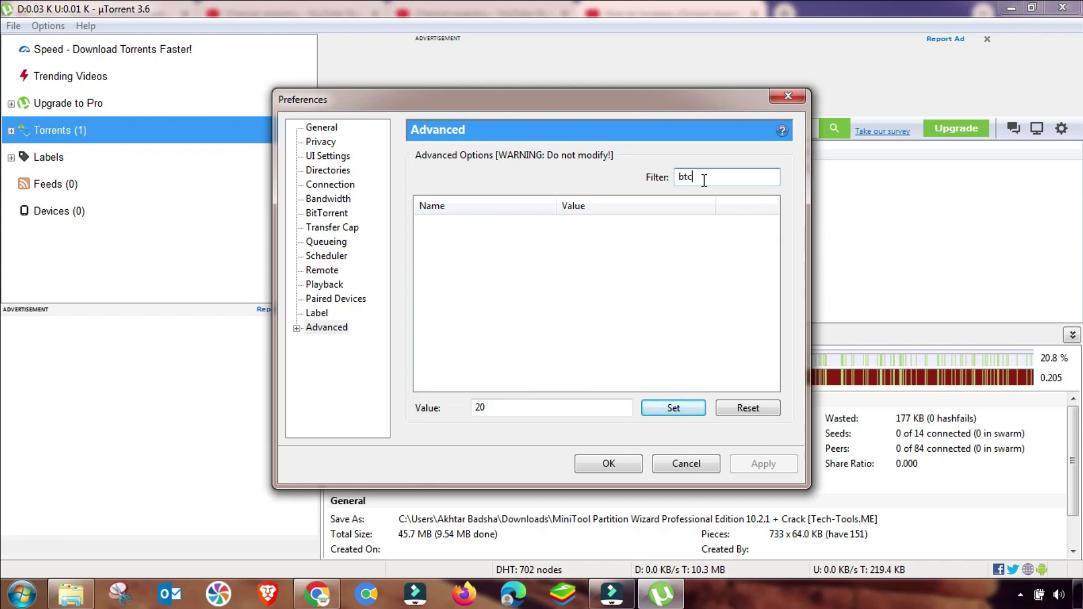
key(BackSpace)
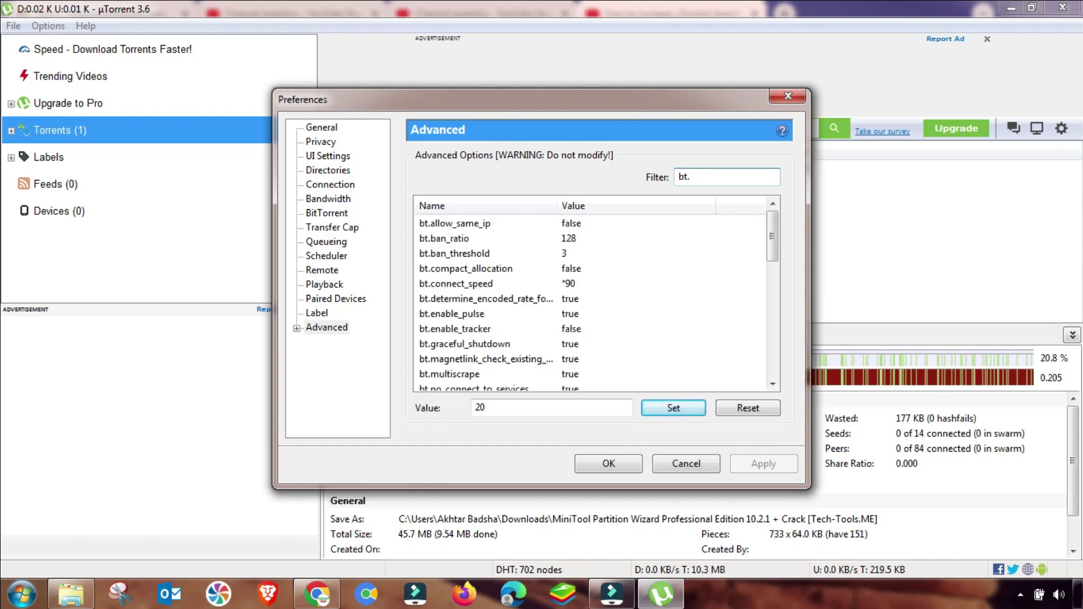
click(503, 240)
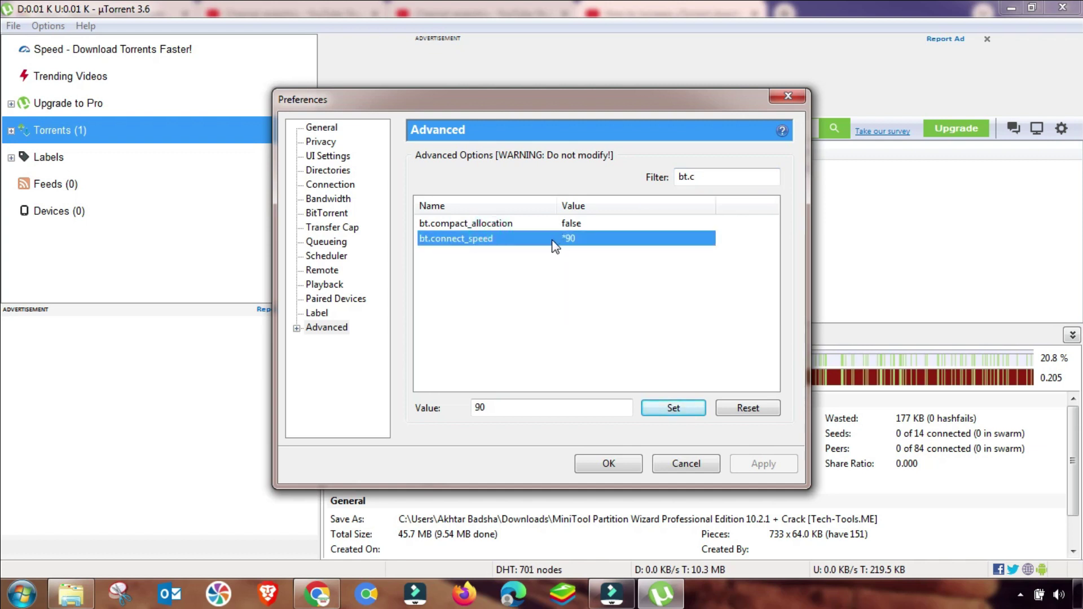
double_click(480, 408)
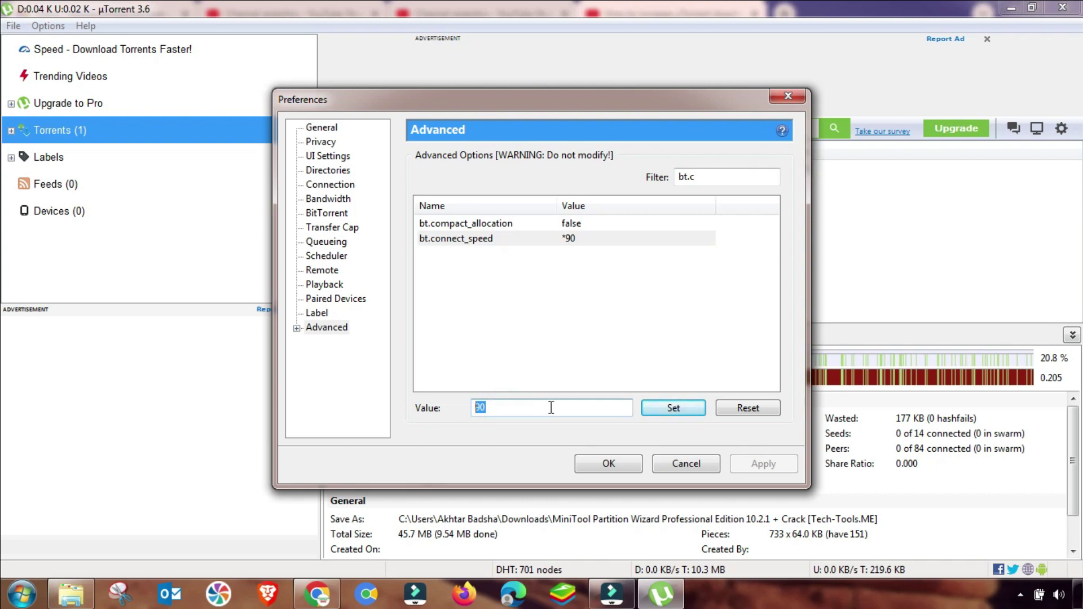
text(8)
click(676, 410)
click(710, 189)
Step: Filter on 'net.max', set net.max_halfopen to 100, and close Preferences with OK
text(n)
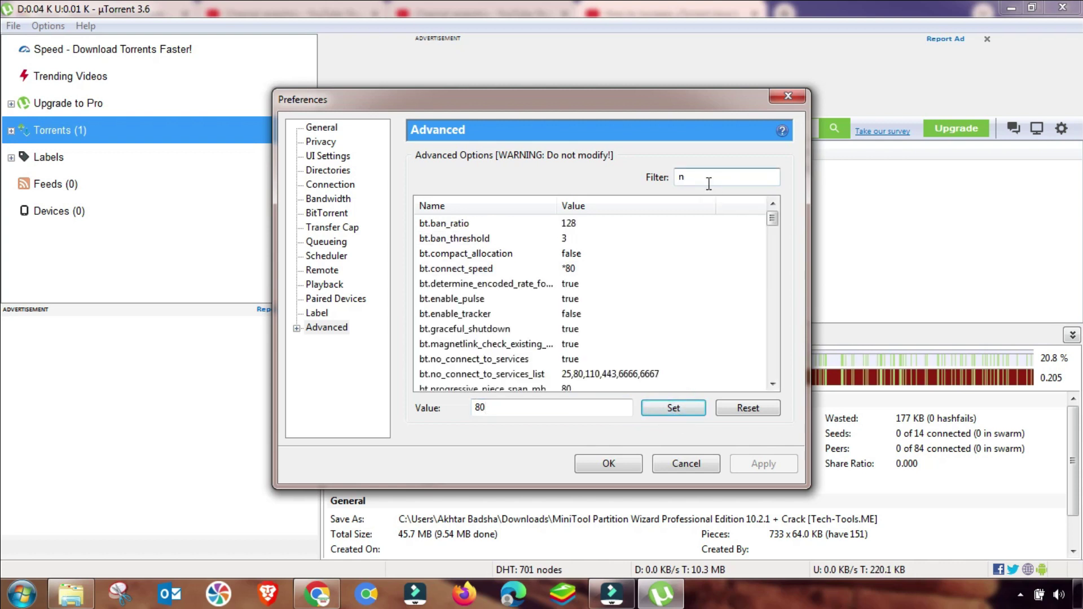
text(et.)
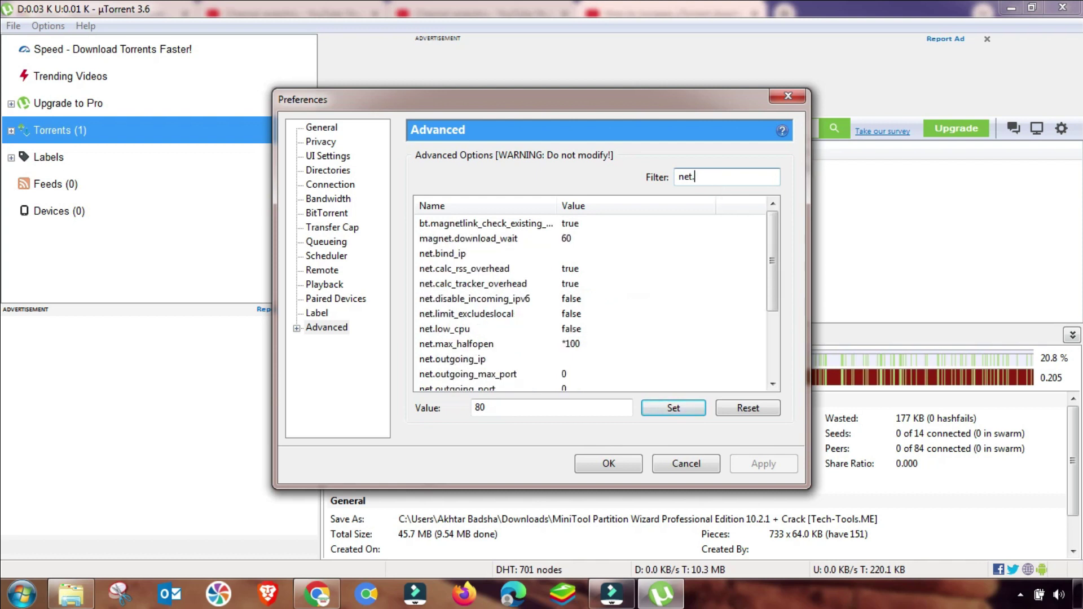
text(max)
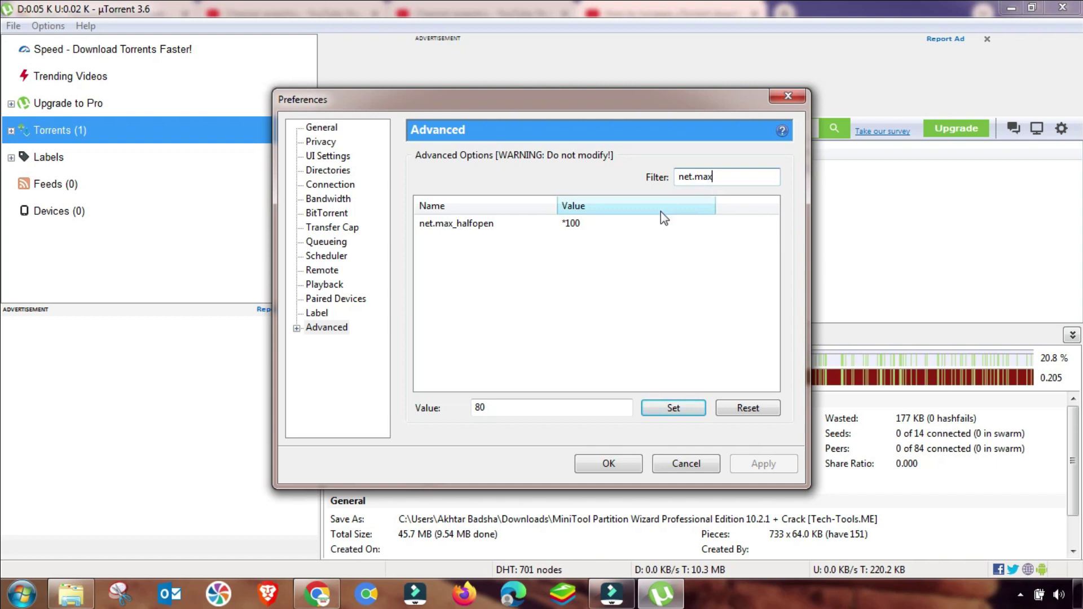
click(517, 226)
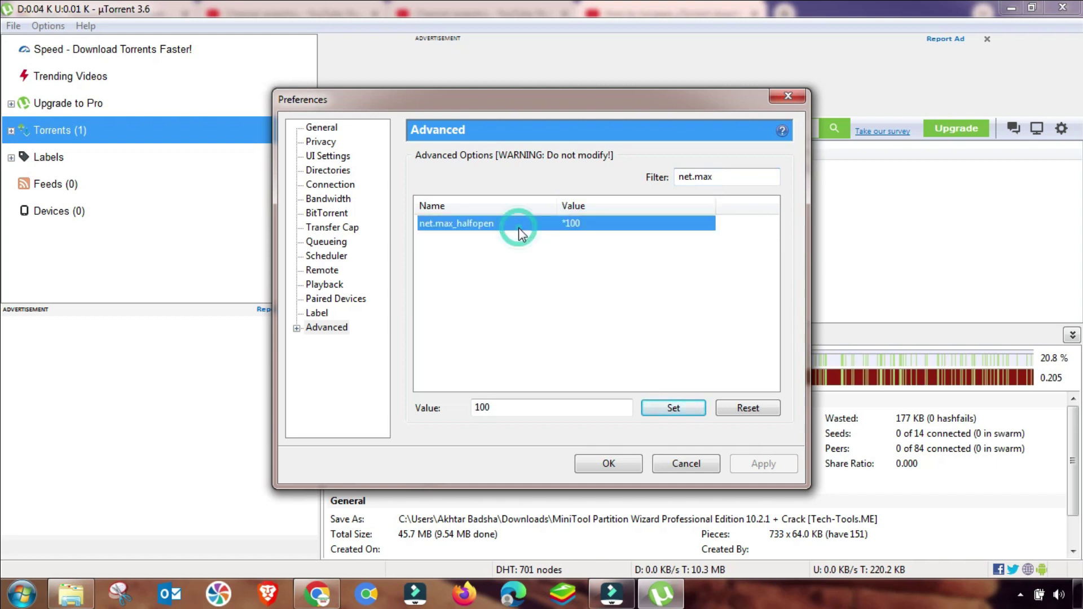
double_click(498, 404)
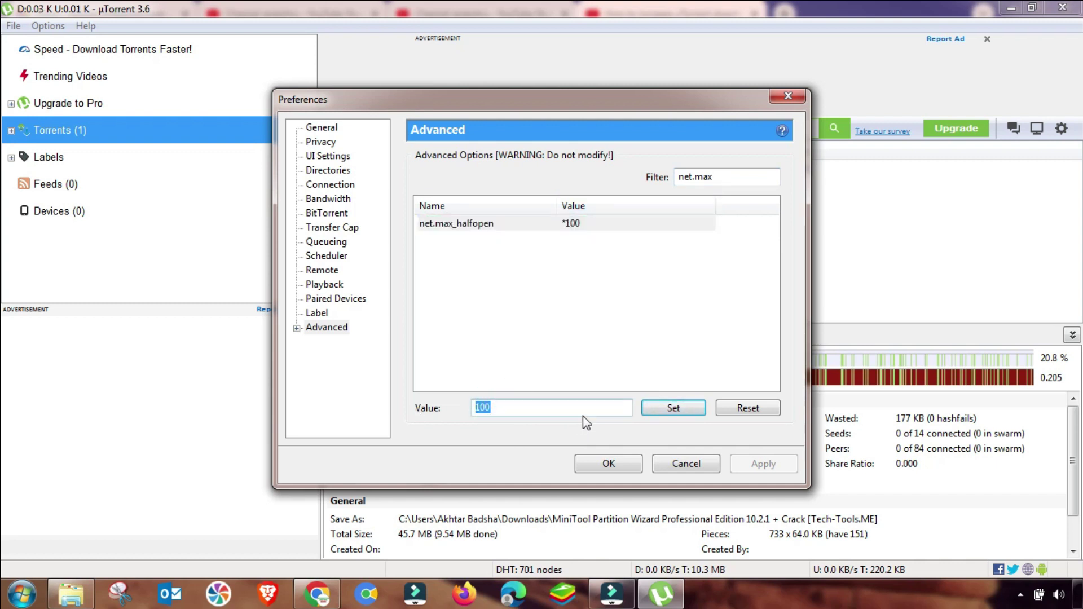
text(100)
click(684, 411)
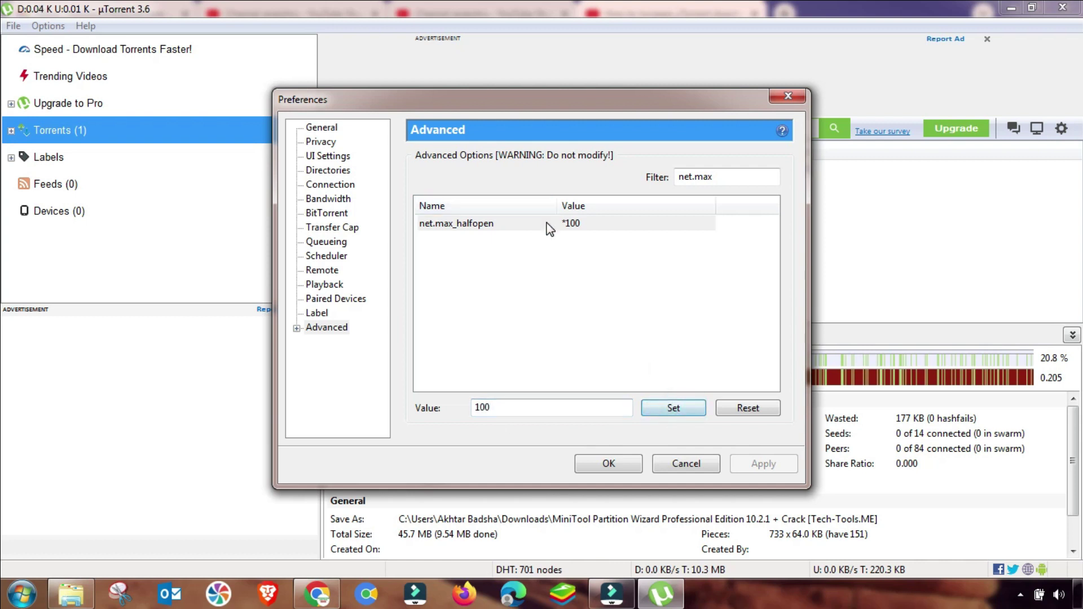
click(609, 464)
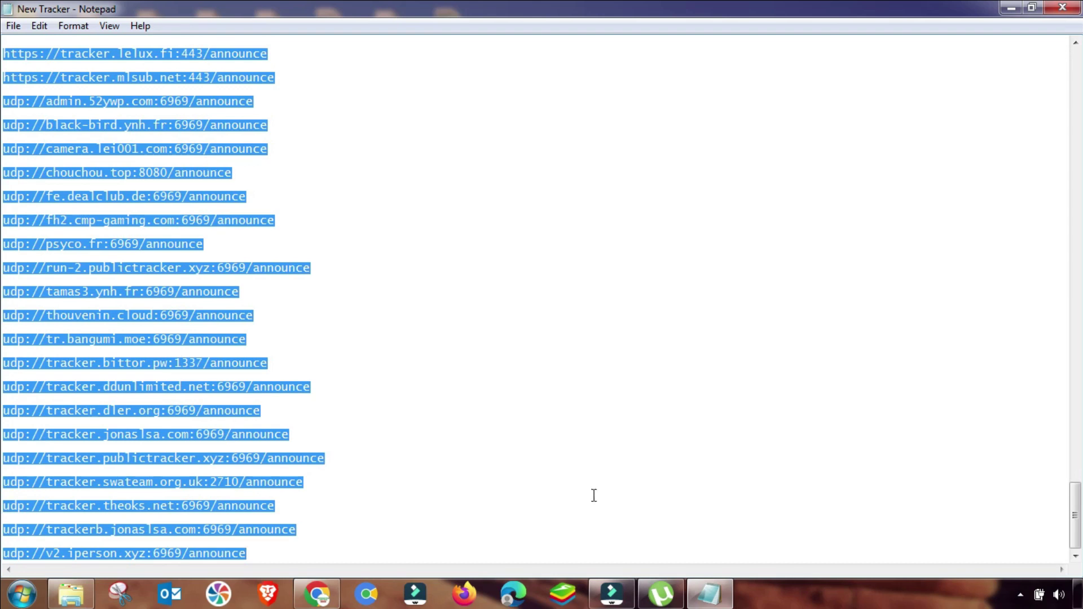
Step: Bring µTorrent's main window back in front of Notepad's tracker list
click(660, 594)
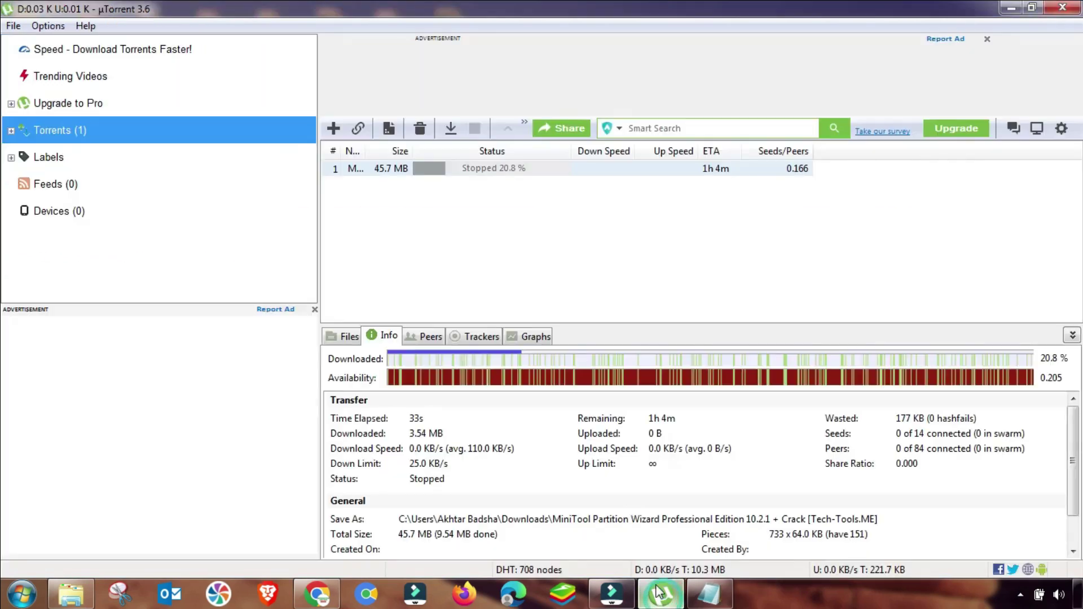
Step: Paste the extra udp and http tracker URLs below the wss://wstracker.online tracker in the torrent's Properties
double_click(632, 170)
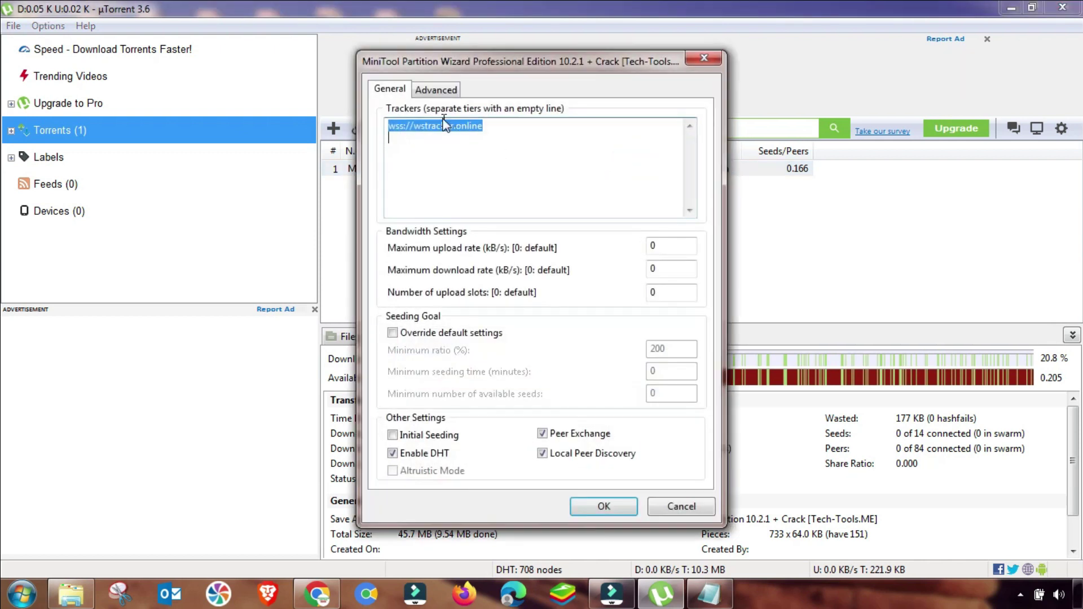
click(428, 91)
click(392, 88)
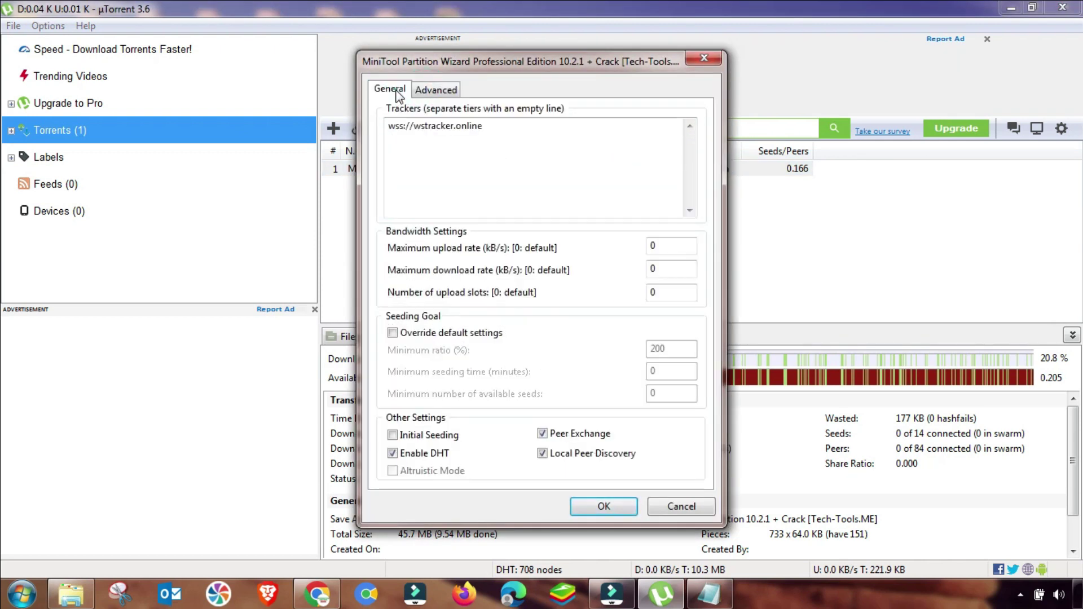
click(447, 129)
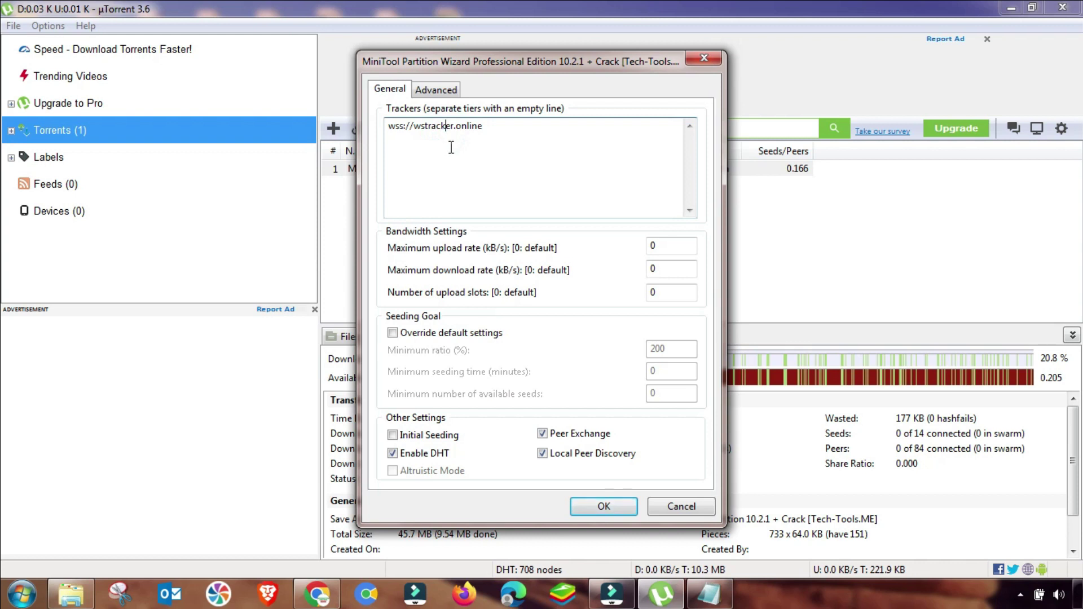
click(500, 130)
key(ctrl+v)
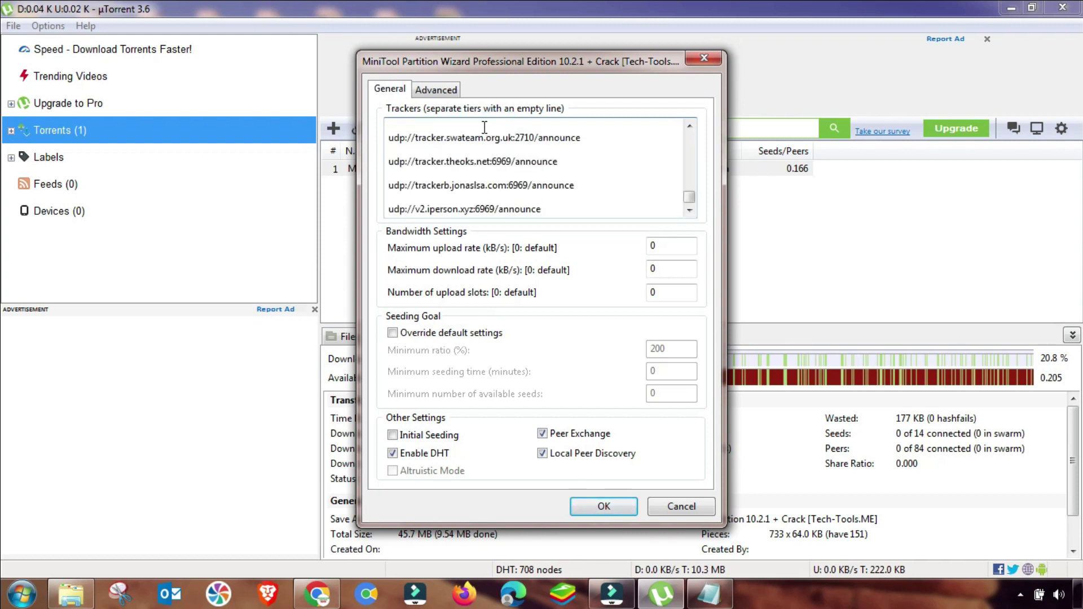
drag(689, 197, 700, 141)
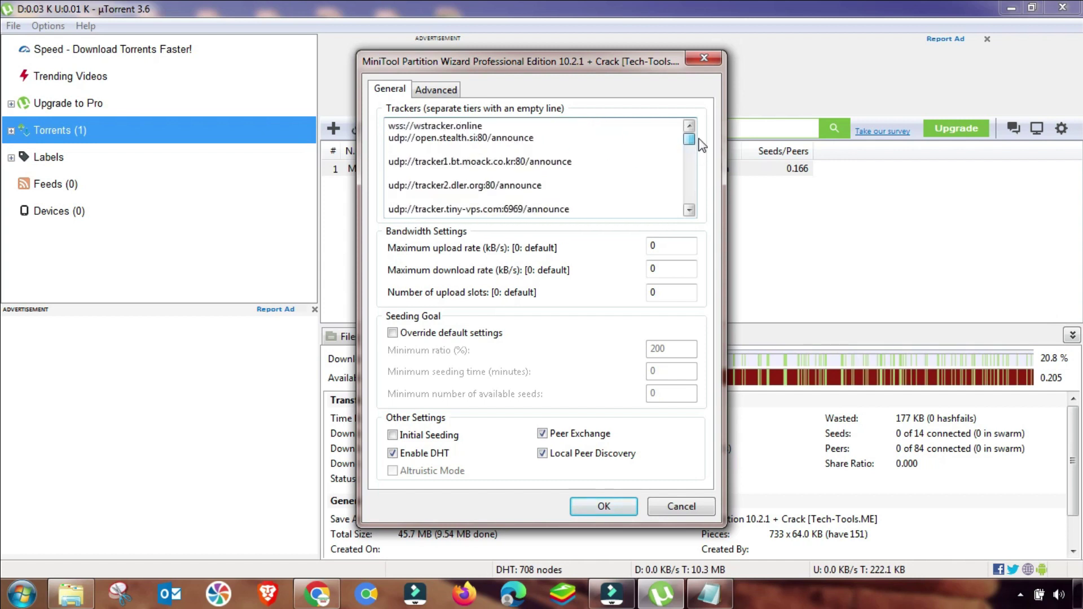
Step: Save the new tracker list and restart the stopped torrent so it shows Allocating
click(605, 508)
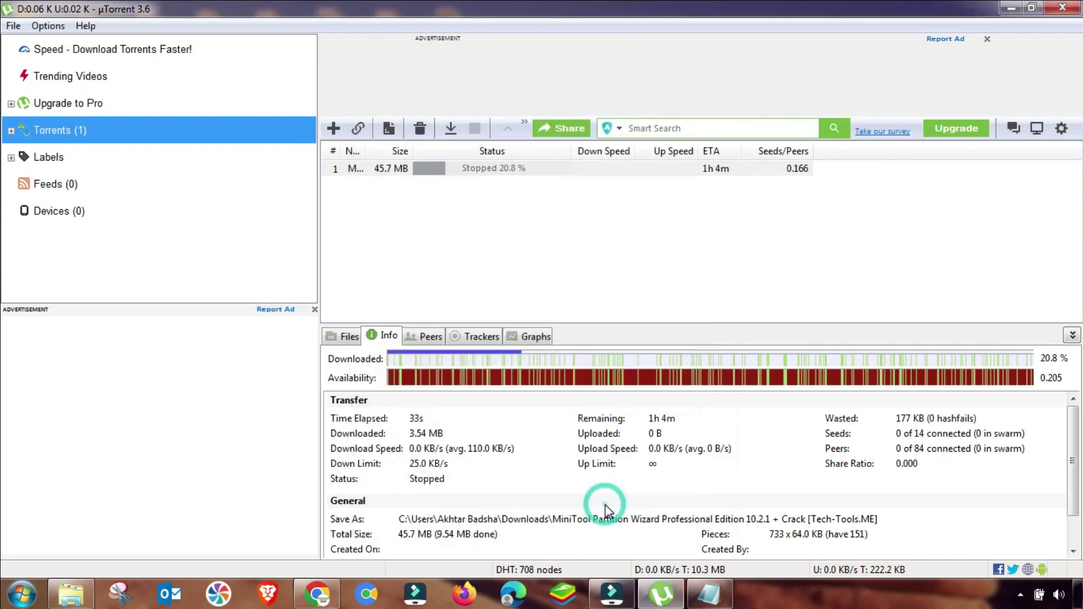
right_click(586, 168)
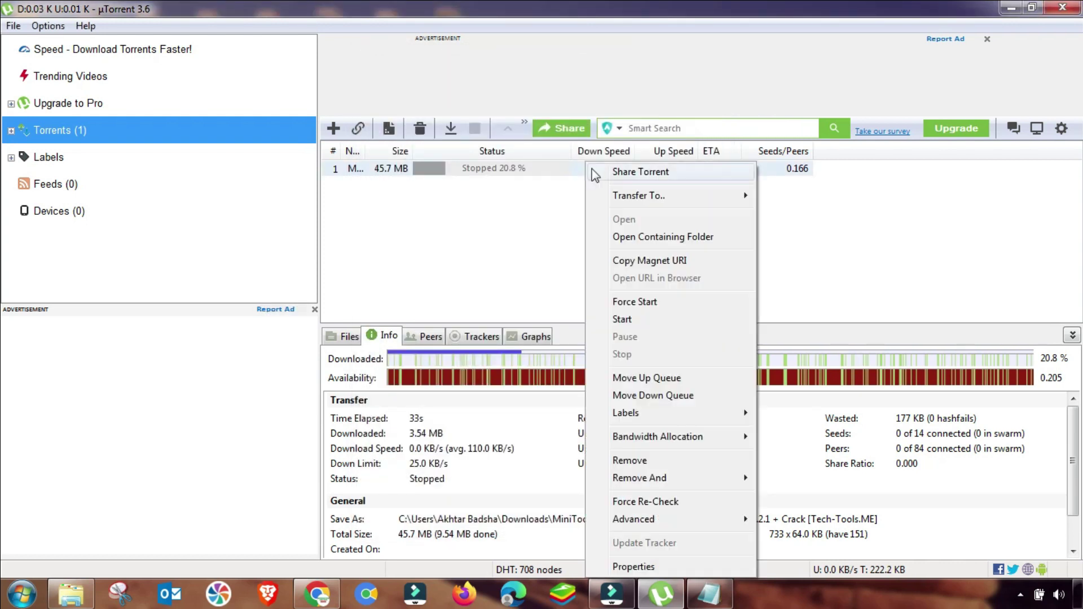
click(623, 319)
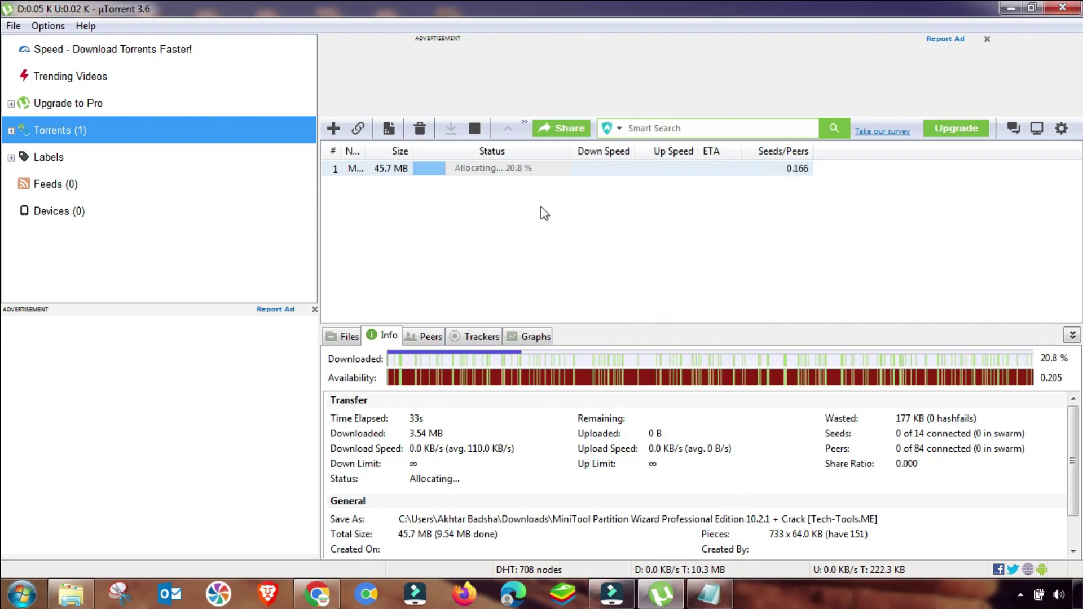